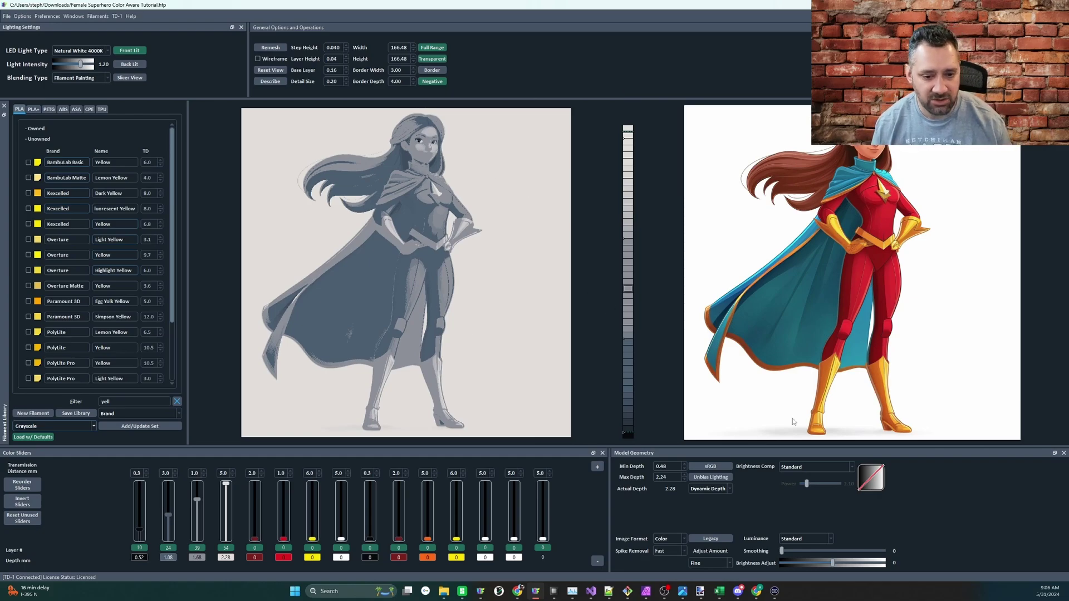
# Step: Switch luminance to Color Aware and load the Polymaker Color Aware filament set
pyautogui.click(833, 537)
pyautogui.click(808, 573)
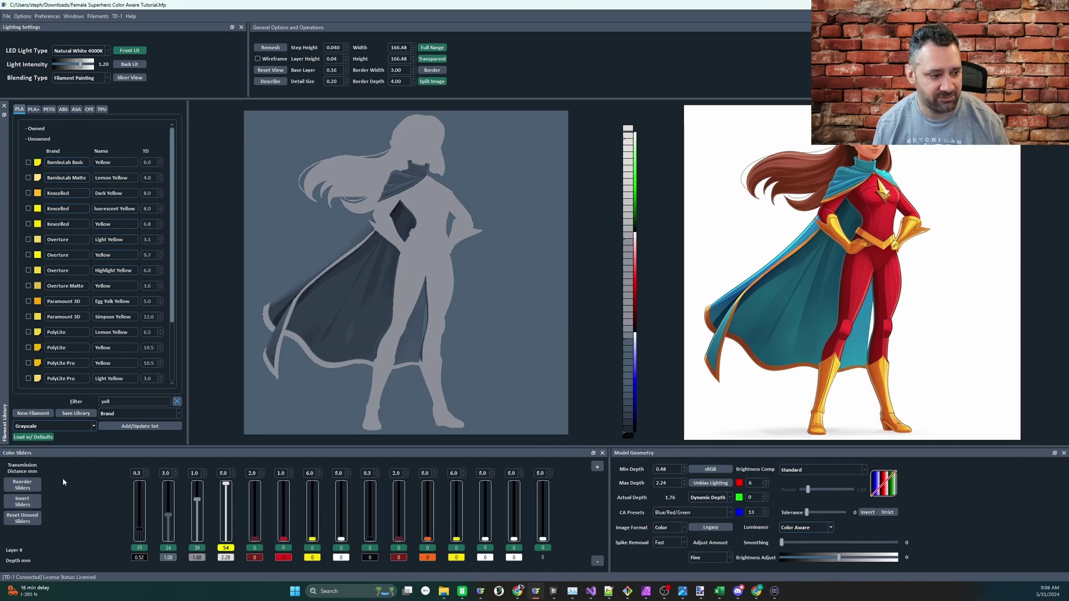
pyautogui.click(90, 427)
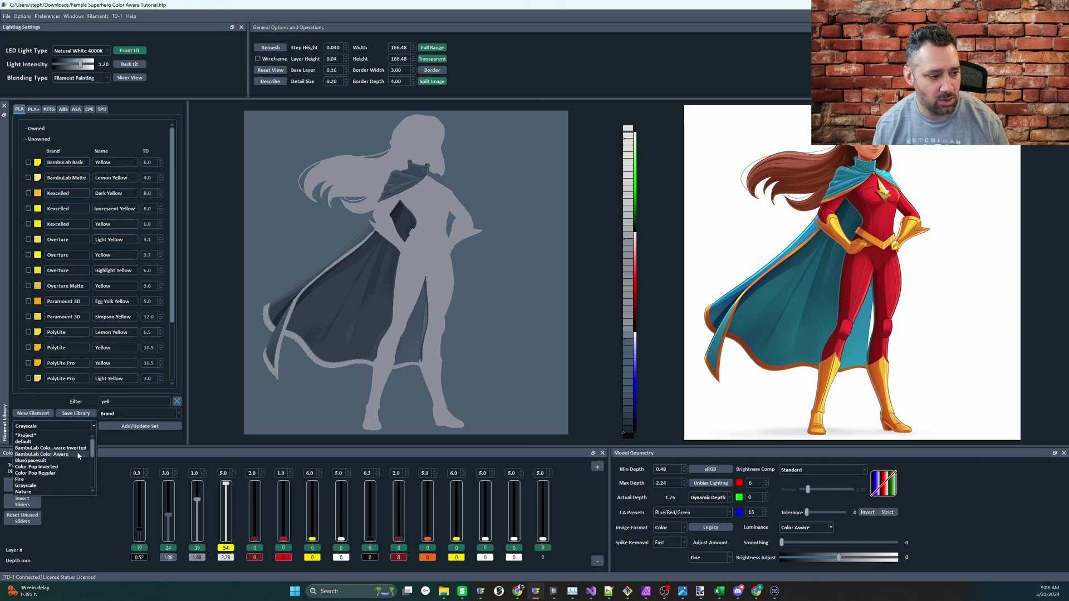
pyautogui.scroll(-2, 77, 451)
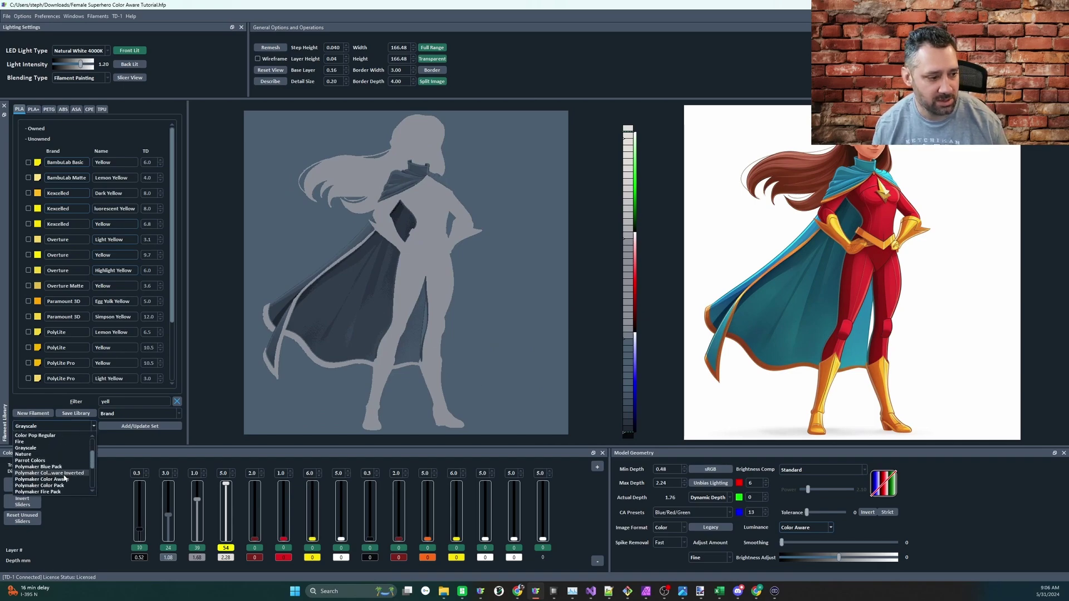
pyautogui.click(64, 480)
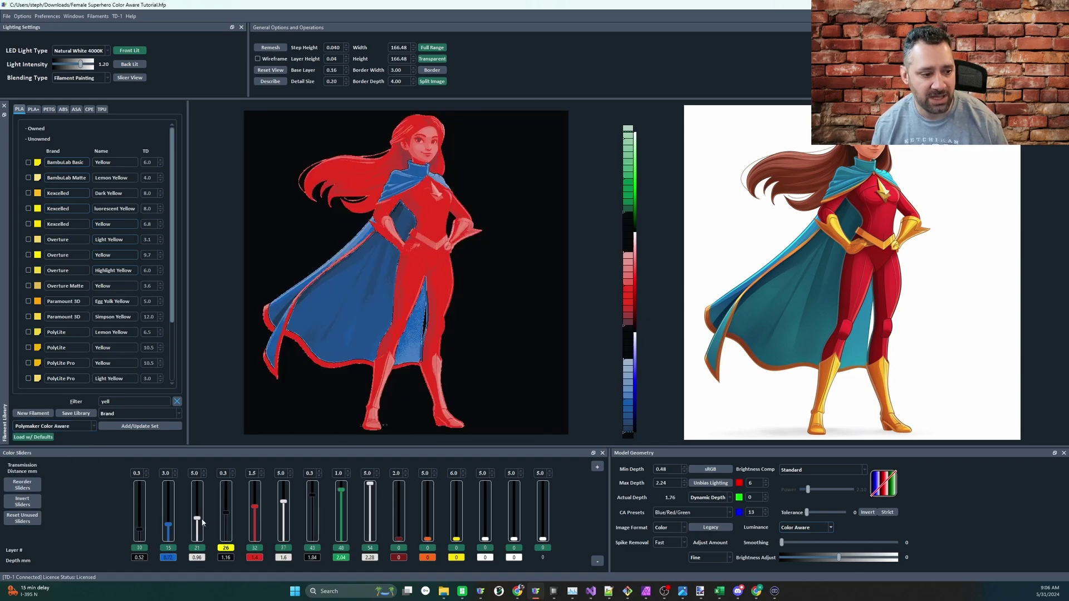
# Step: Nudge the third, sixth, green and red sliders, and move blue up to layer 16 (0.76 mm)
pyautogui.moveTo(203, 523); pyautogui.dragTo(196, 518)
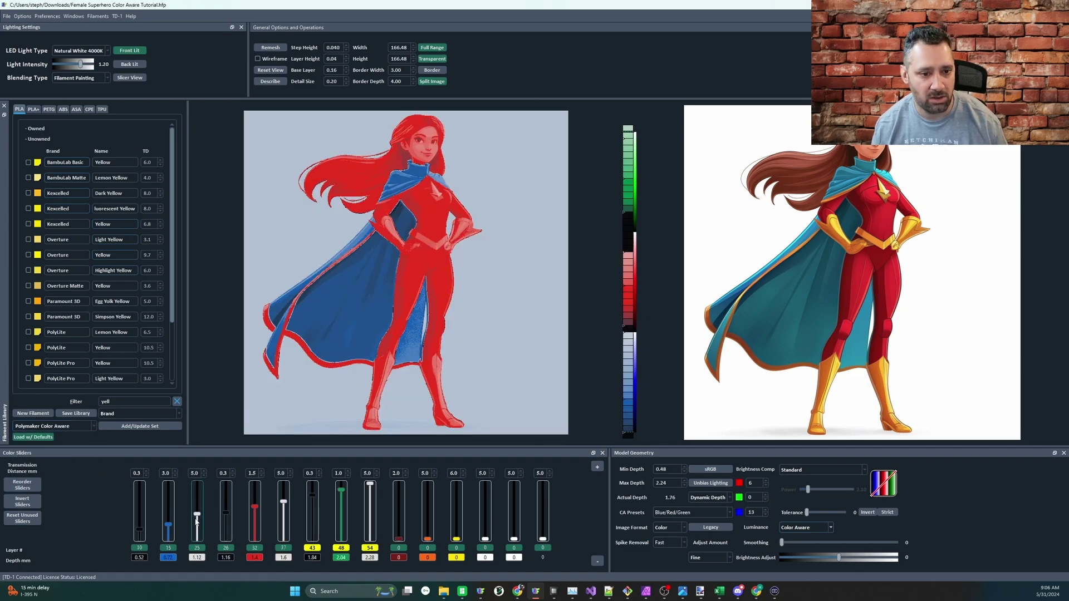
pyautogui.moveTo(283, 507); pyautogui.dragTo(341, 492)
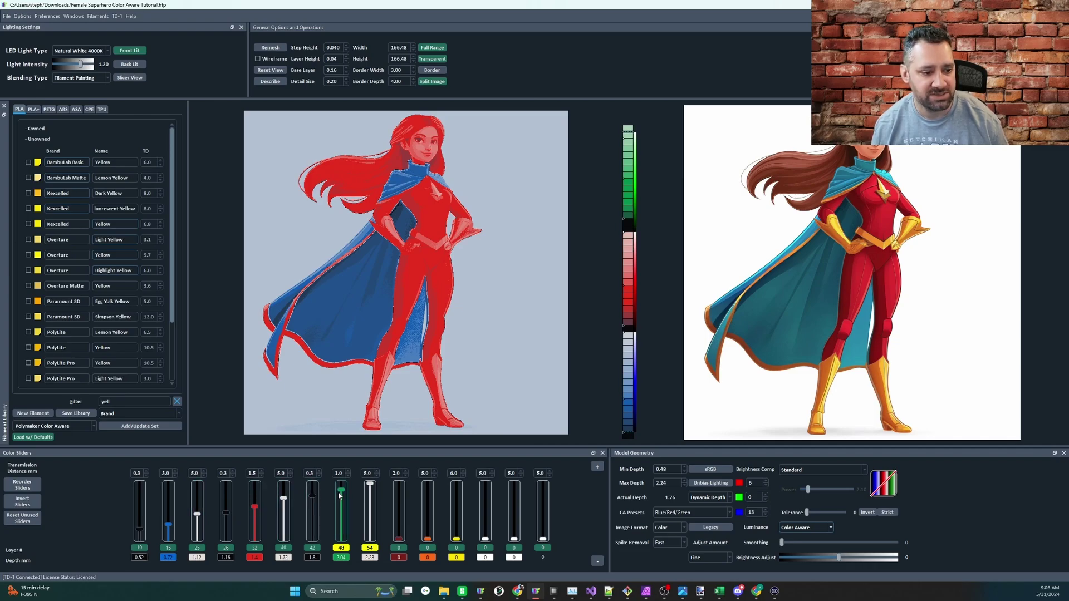
pyautogui.moveTo(255, 506); pyautogui.dragTo(254, 514)
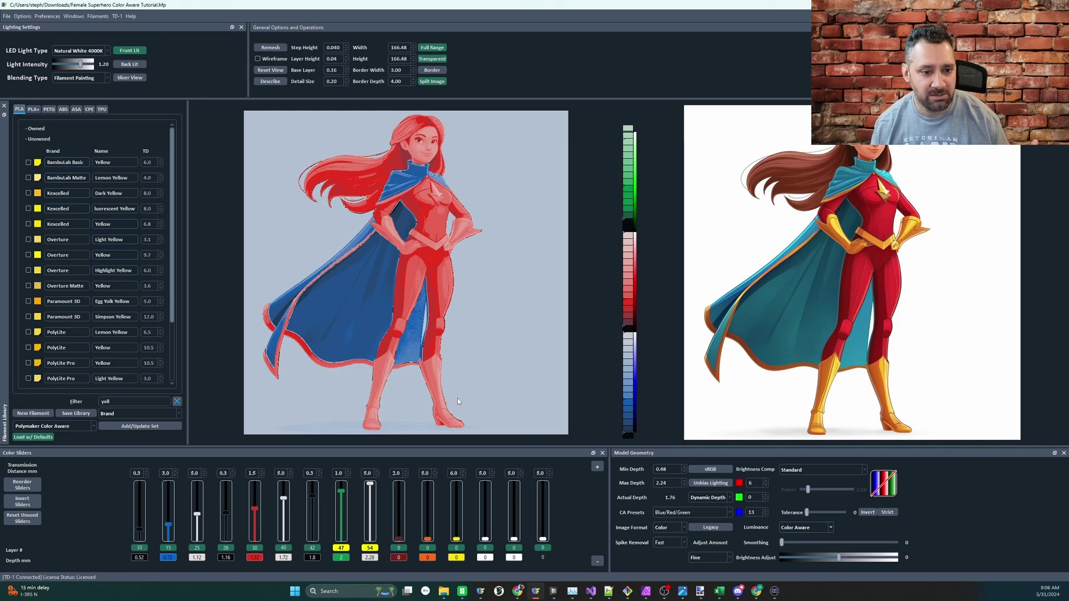
pyautogui.scroll(1, 172, 528)
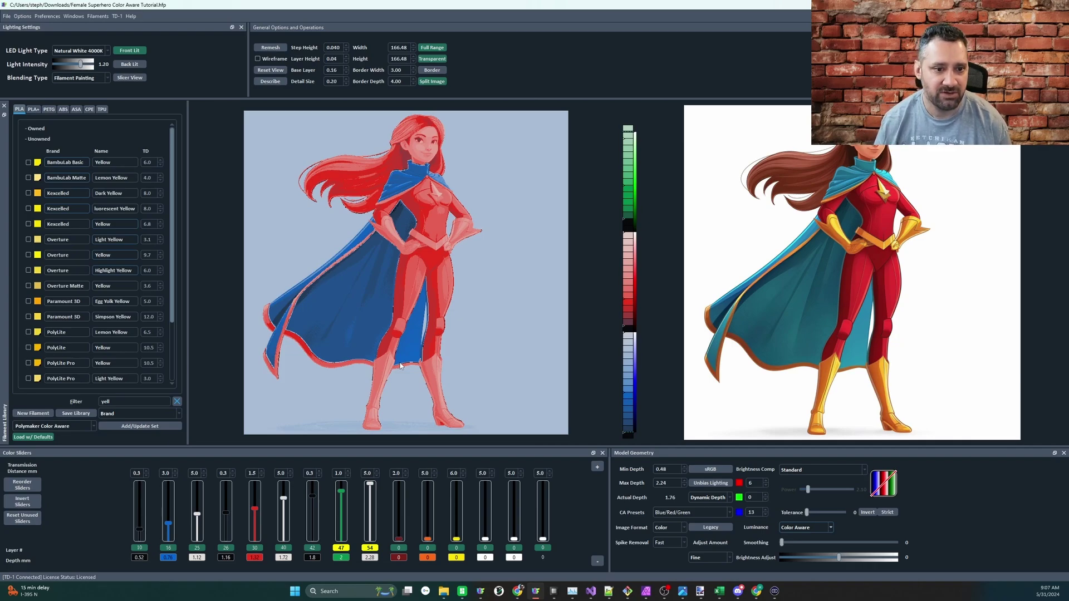
pyautogui.click(724, 516)
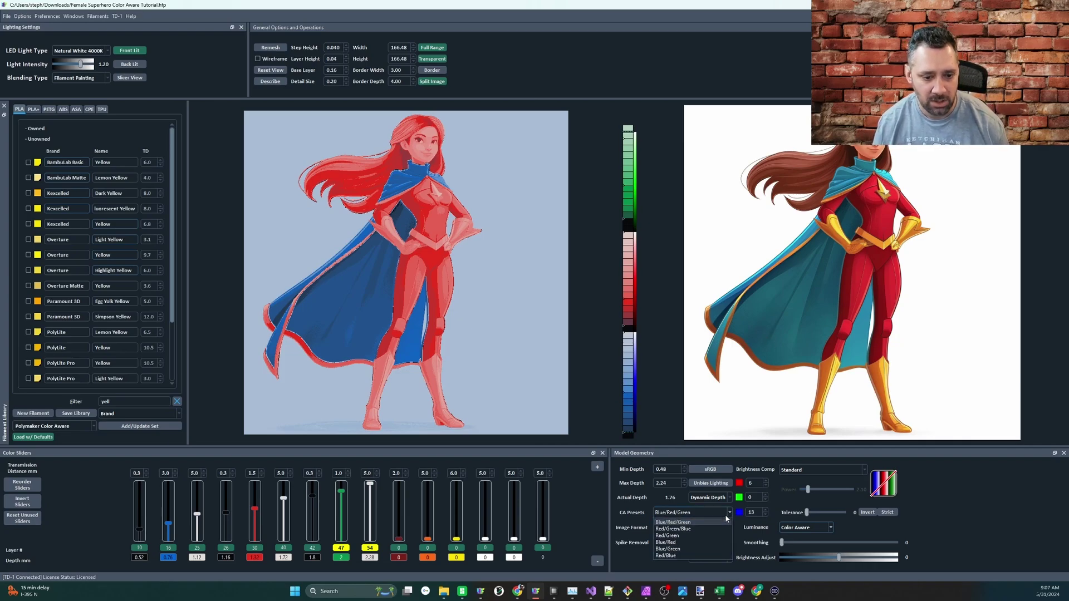
# Step: Apply the Blue/Red colour-aware preset, then raise the red, fourth and third sliders for a light grey background
pyautogui.click(709, 543)
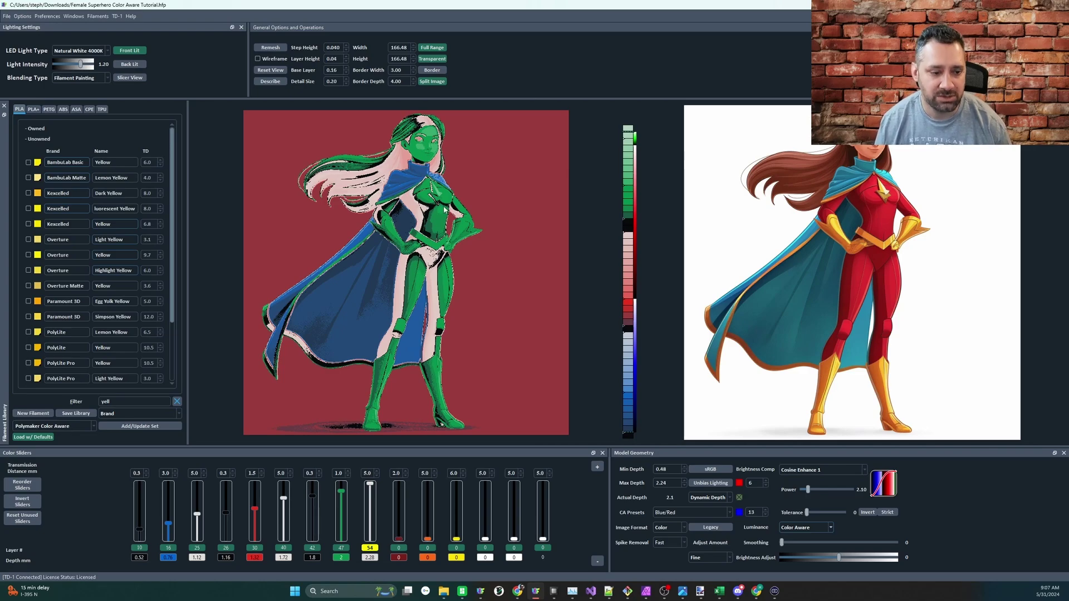
pyautogui.click(309, 550)
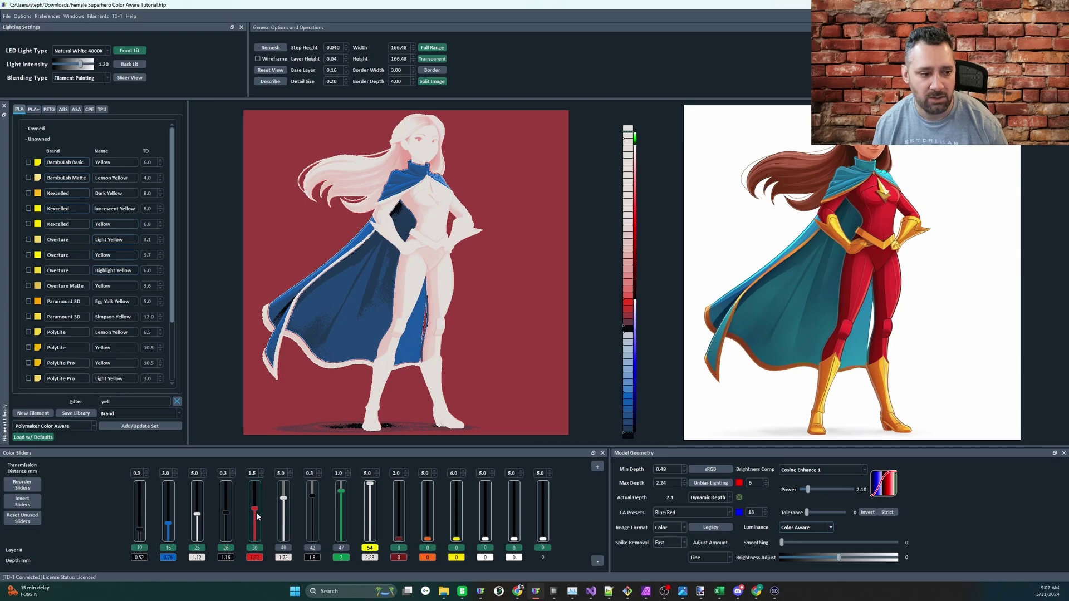
pyautogui.scroll(4, 259, 515)
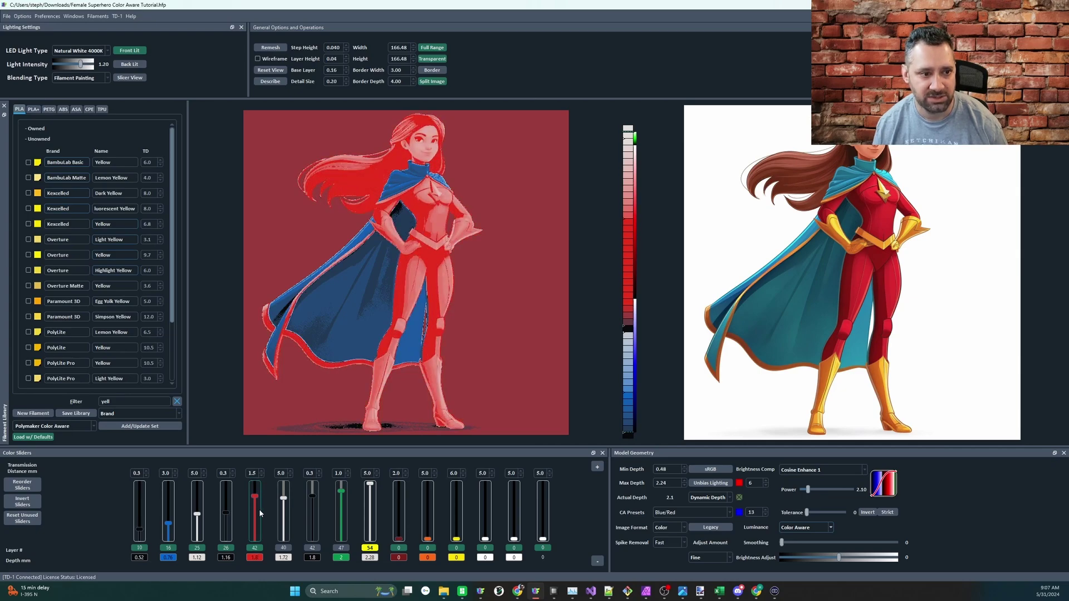
pyautogui.scroll(2, 226, 511)
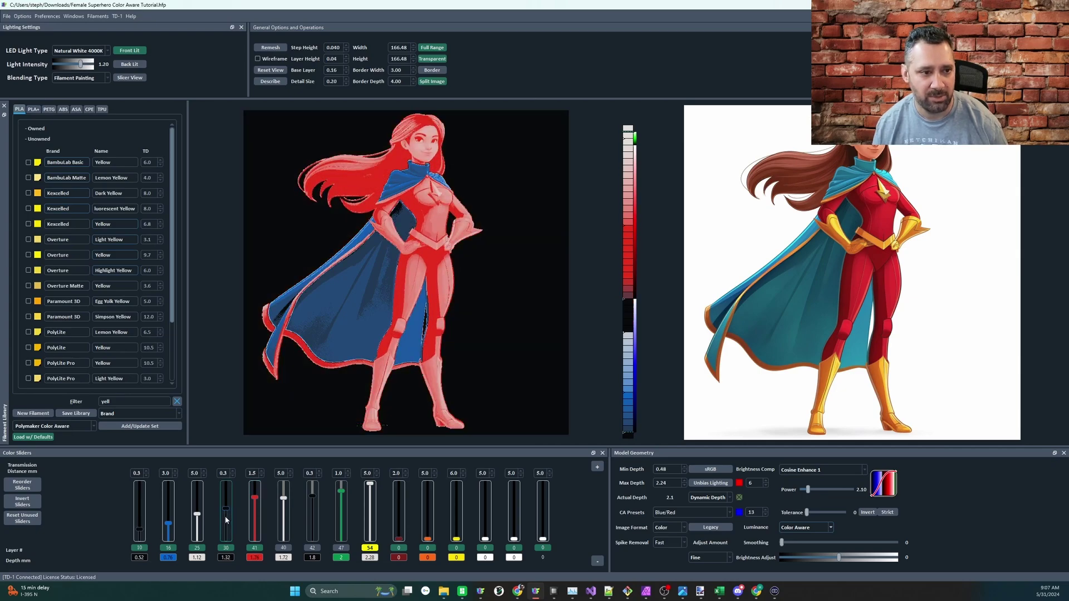
pyautogui.scroll(3, 195, 523)
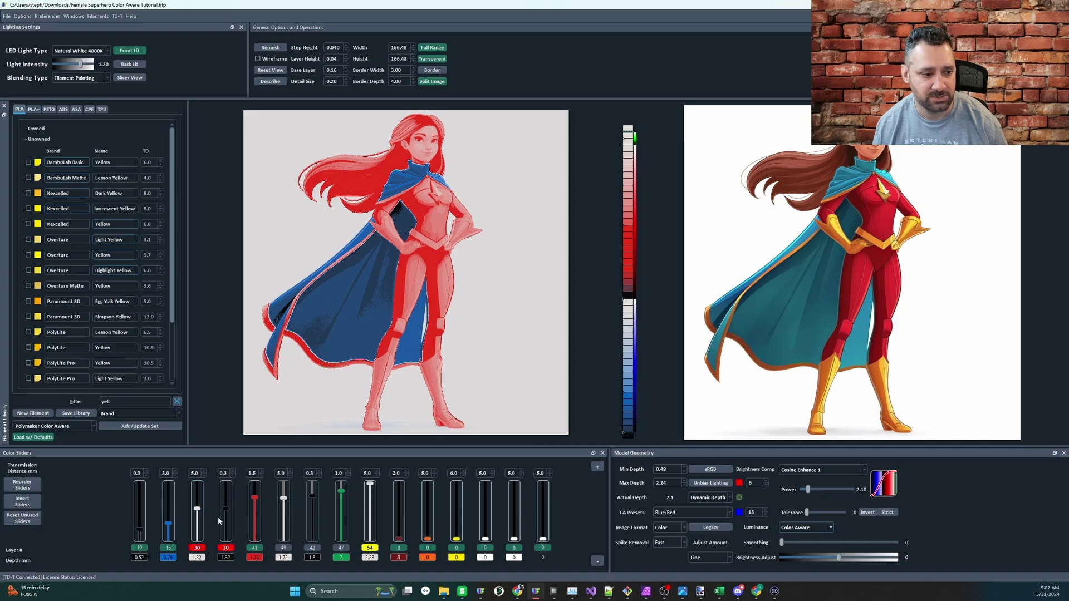
pyautogui.scroll(1, 223, 510)
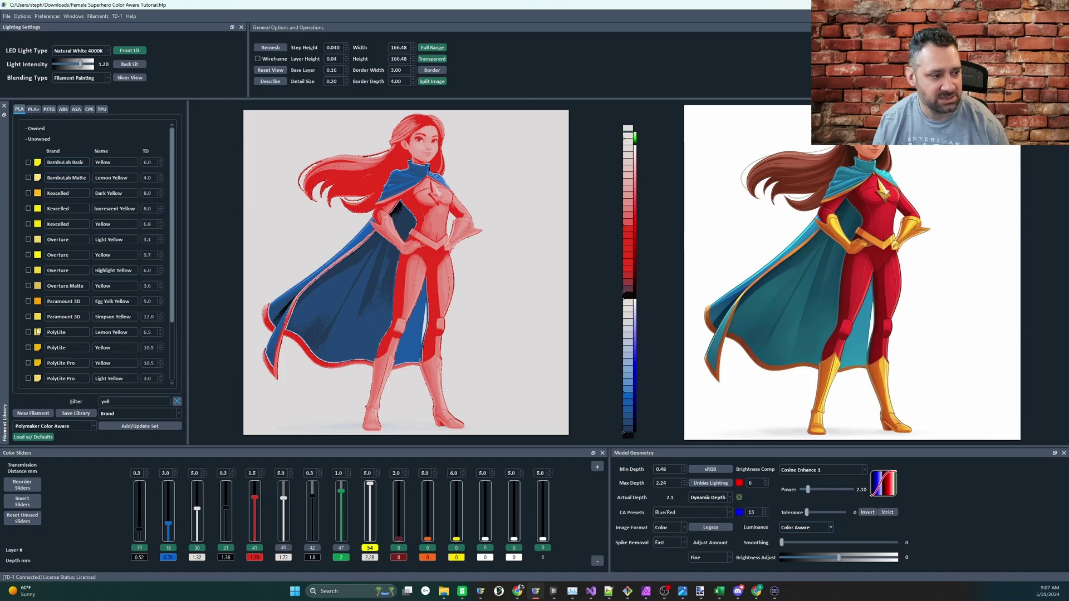
# Step: Replace the white layer with PolyLite Lemon Yellow at layer 45, with red starting at layer 41
pyautogui.moveTo(37, 333); pyautogui.dragTo(284, 501)
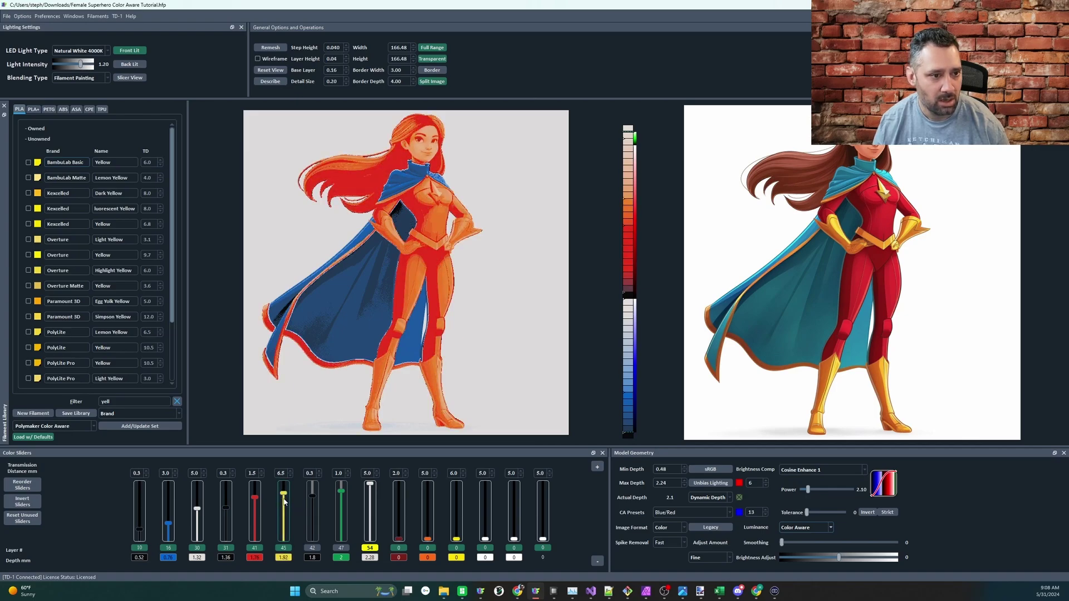
pyautogui.moveTo(254, 498); pyautogui.dragTo(260, 501)
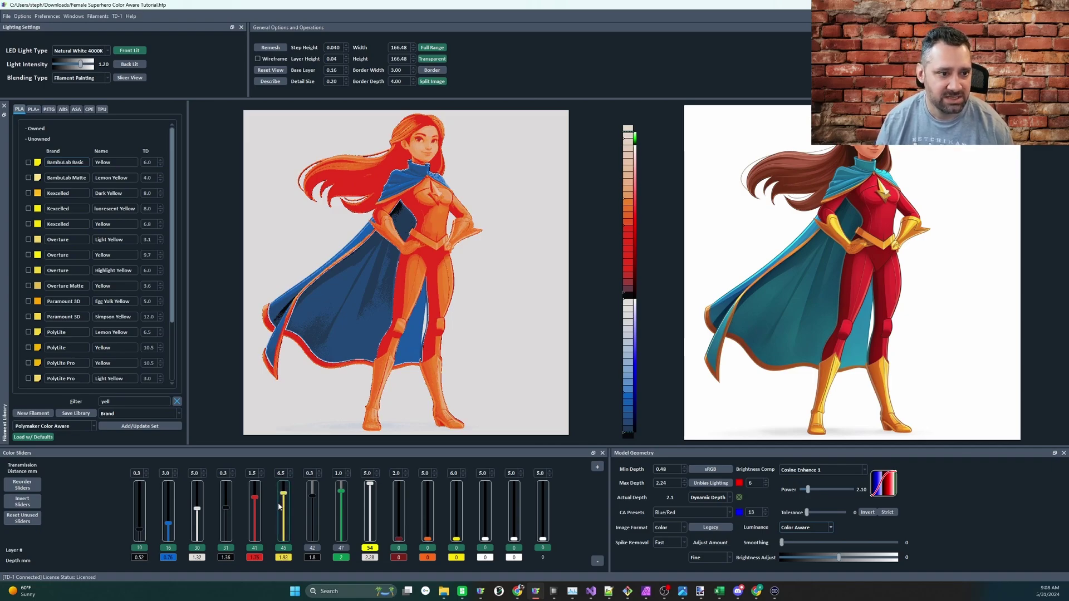
pyautogui.moveTo(280, 494); pyautogui.dragTo(279, 491)
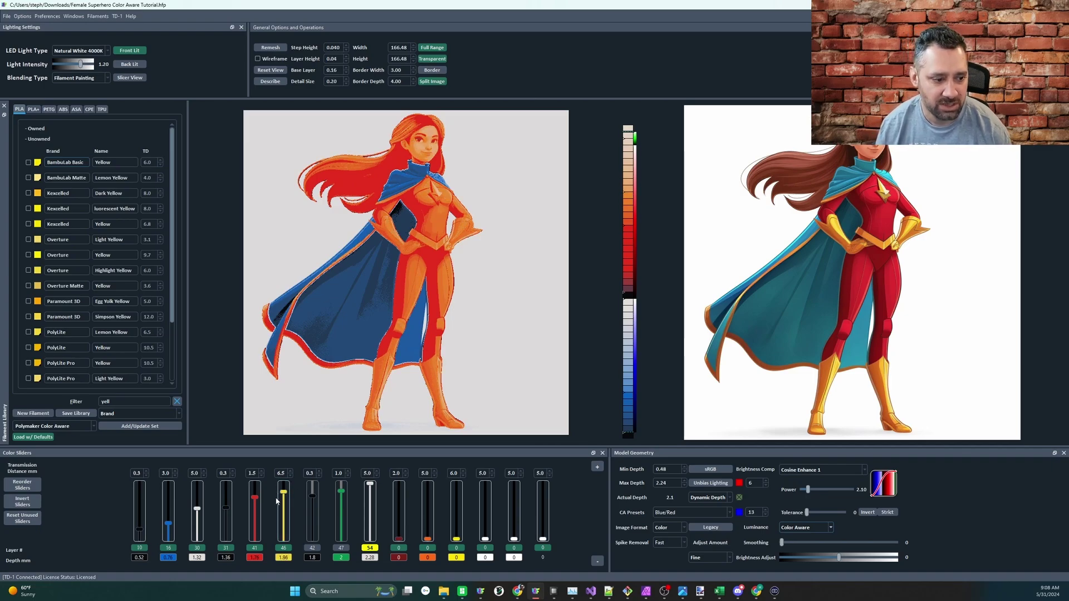
pyautogui.click(285, 499)
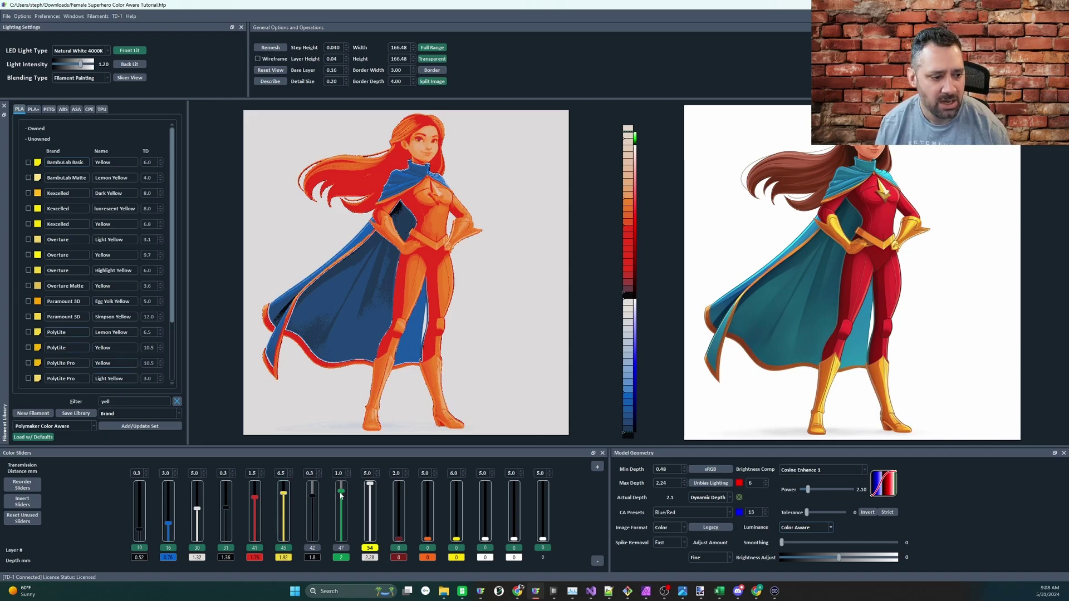
# Step: Filter the filament library by 'r' and assign a Red filament to the tenth slider
pyautogui.doubleClick(123, 401)
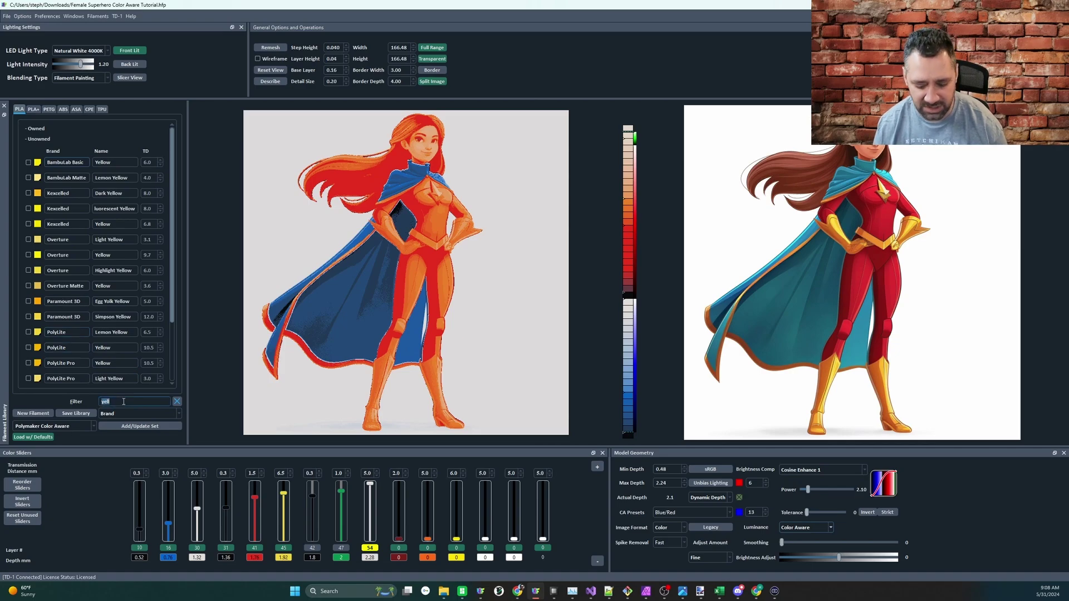
pyautogui.write('r')
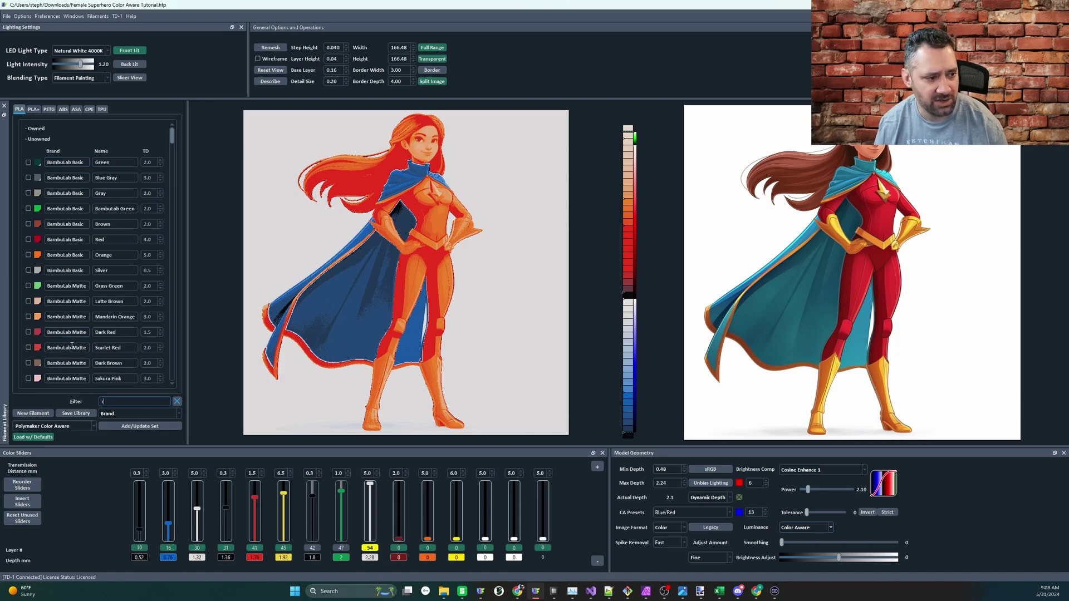
pyautogui.moveTo(36, 238); pyautogui.dragTo(400, 510)
# Step: Move the fourth slider up to layer 32 (1.4 mm) and reorder the sliders by layer
pyautogui.scroll(3, 400, 511)
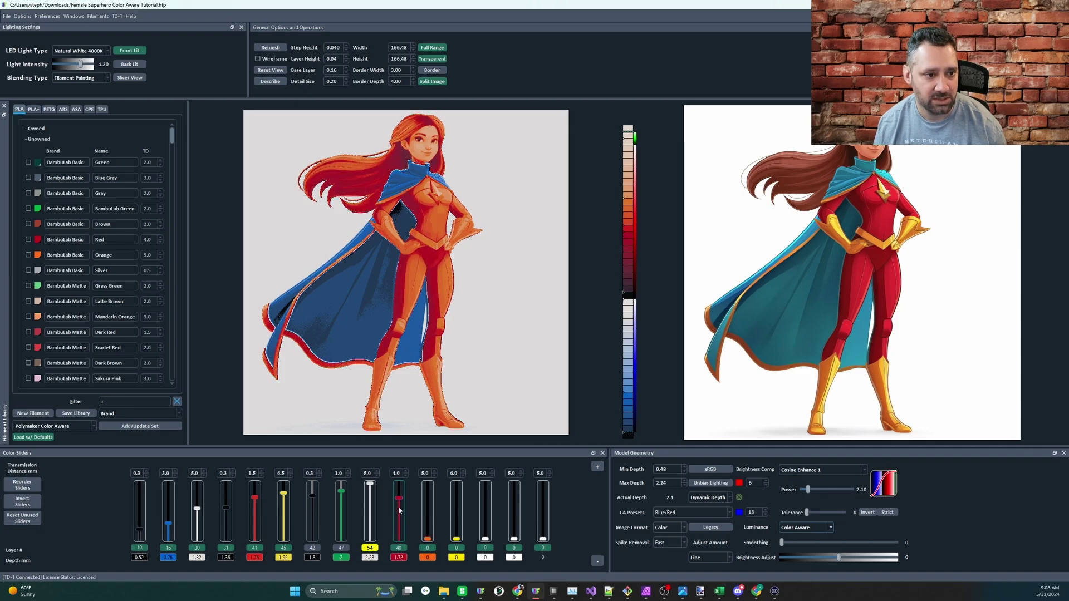
pyautogui.scroll(1, 400, 507)
pyautogui.scroll(-2, 258, 500)
pyautogui.scroll(2, 257, 500)
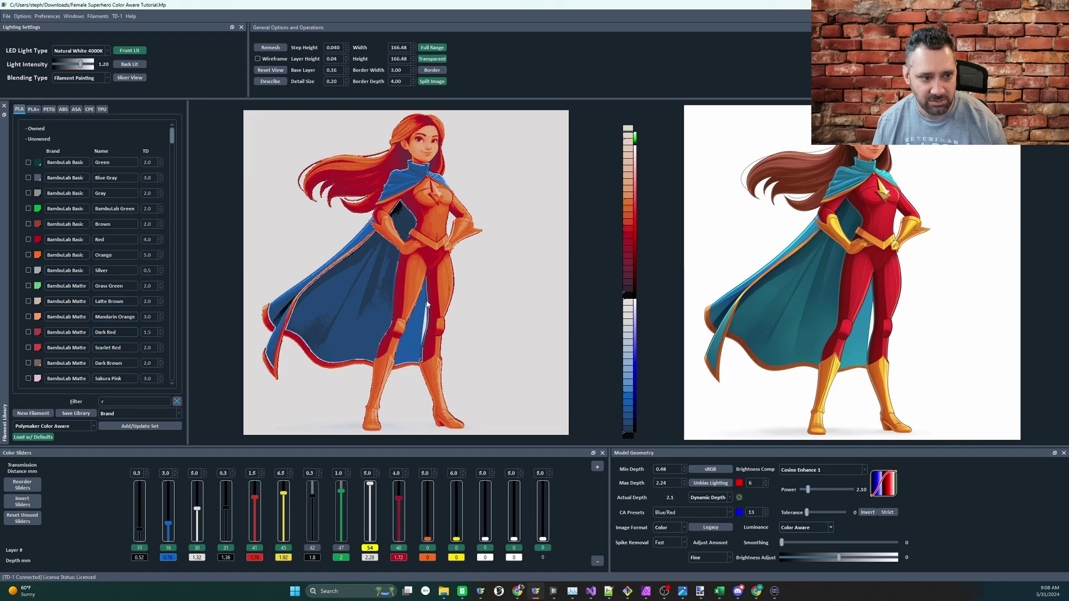
pyautogui.scroll(1, 231, 513)
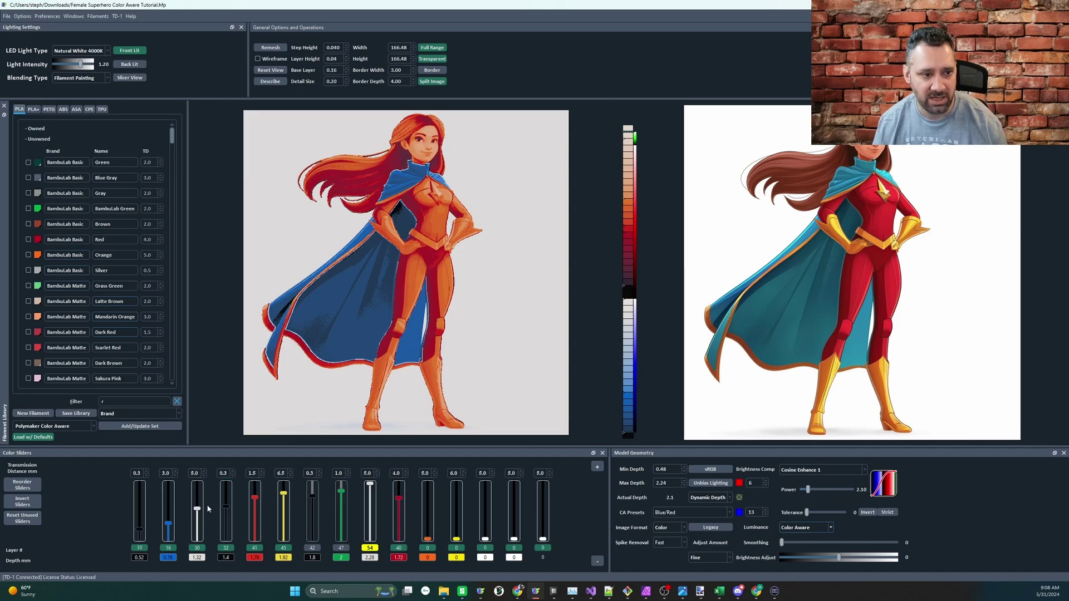
pyautogui.click(22, 485)
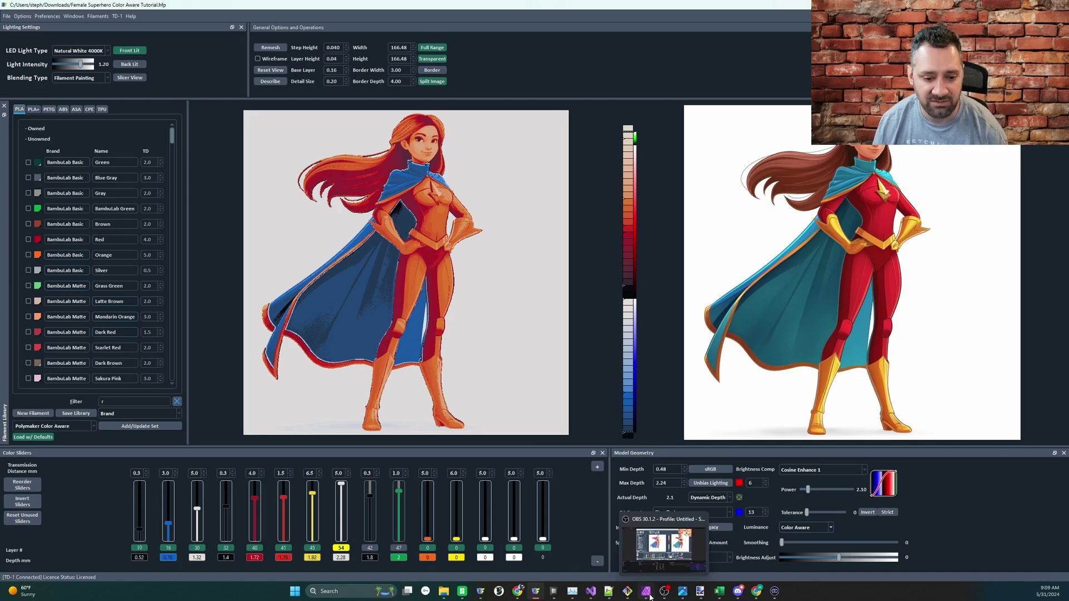
pyautogui.moveTo(649, 597)
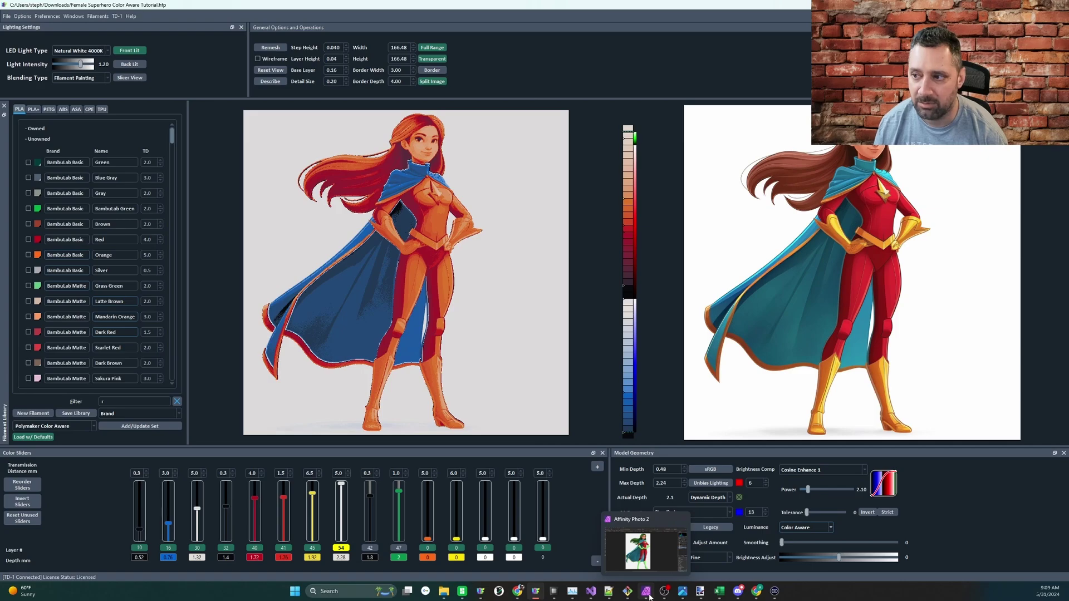
# Step: In Affinity Photo, hide the Recolor, hair, head and HSL Shift layers to reveal the original yellows
pyautogui.click(647, 594)
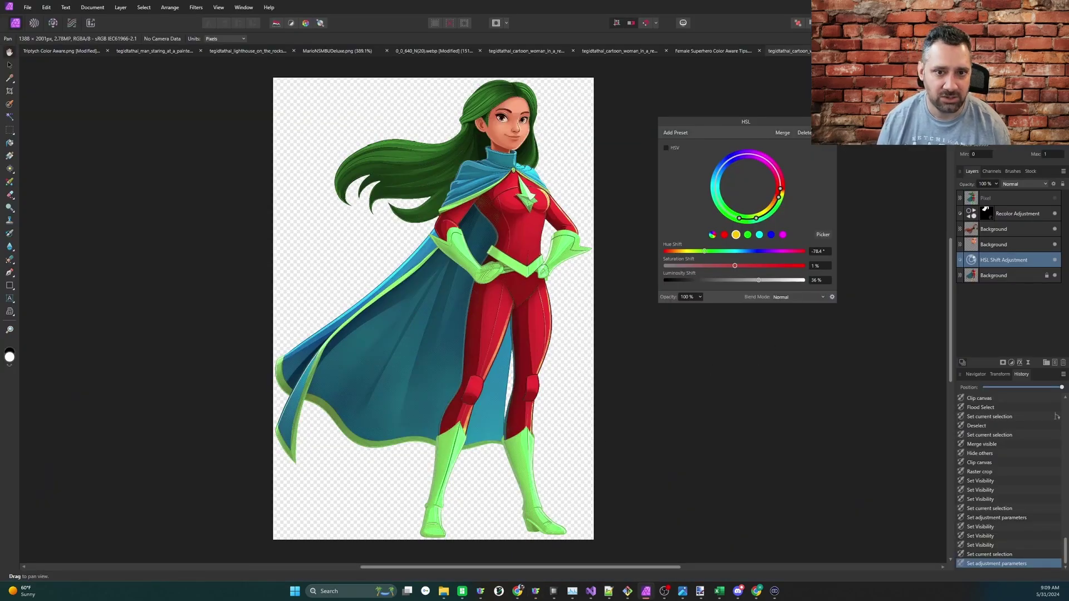
pyautogui.press('Escape')
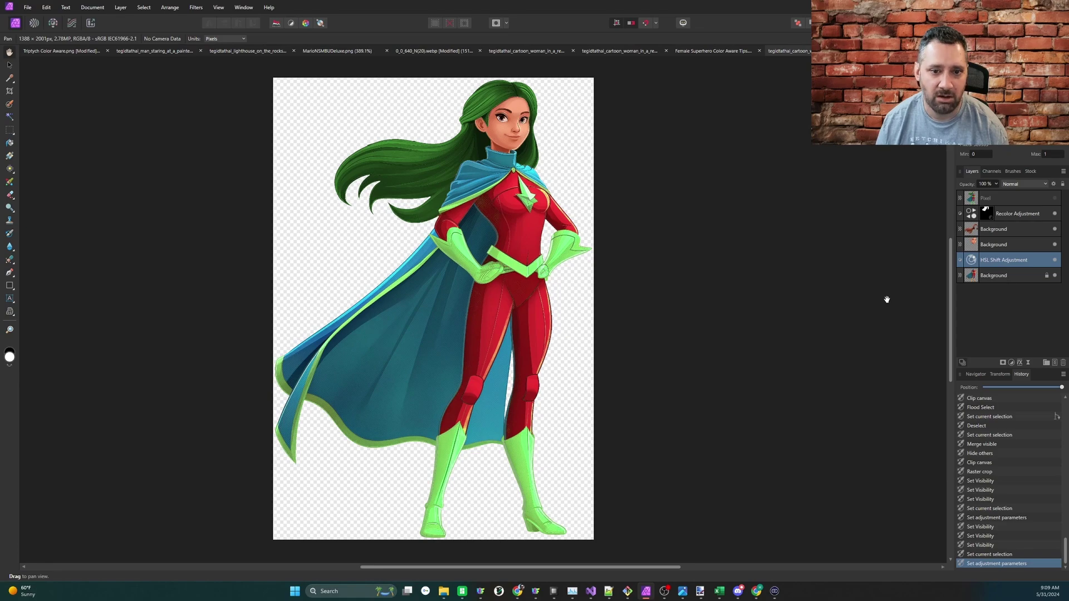
pyautogui.click(970, 278)
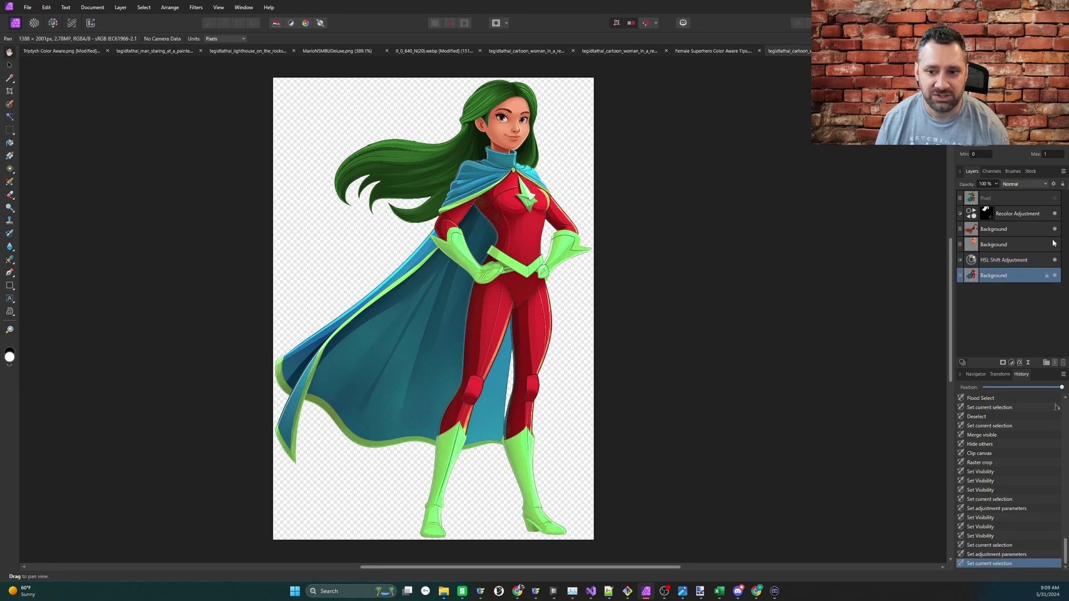
pyautogui.click(1054, 213)
pyautogui.click(1054, 229)
pyautogui.click(1054, 244)
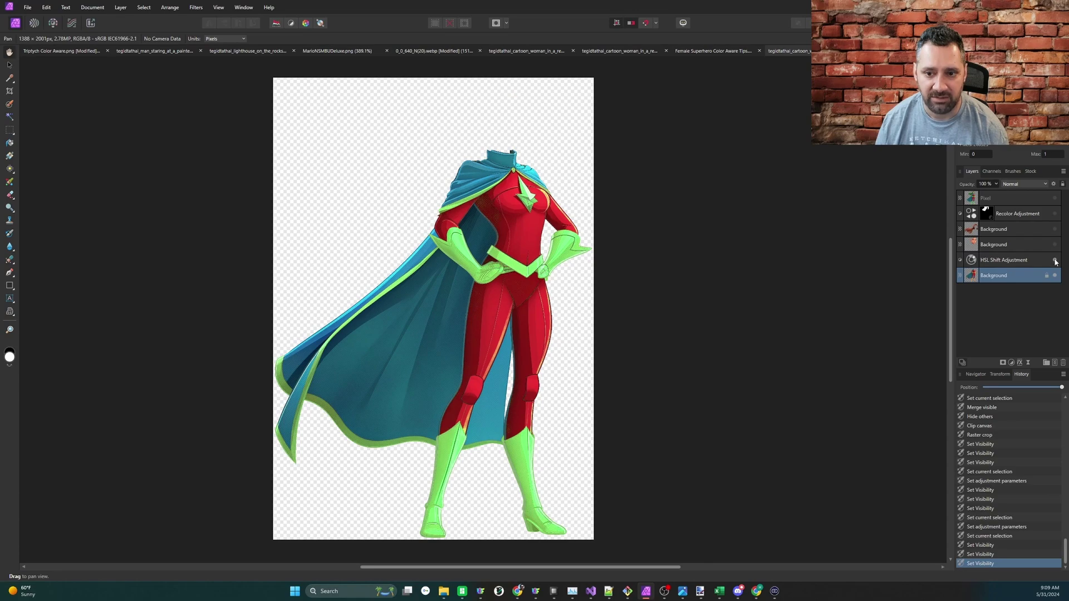
pyautogui.click(1054, 260)
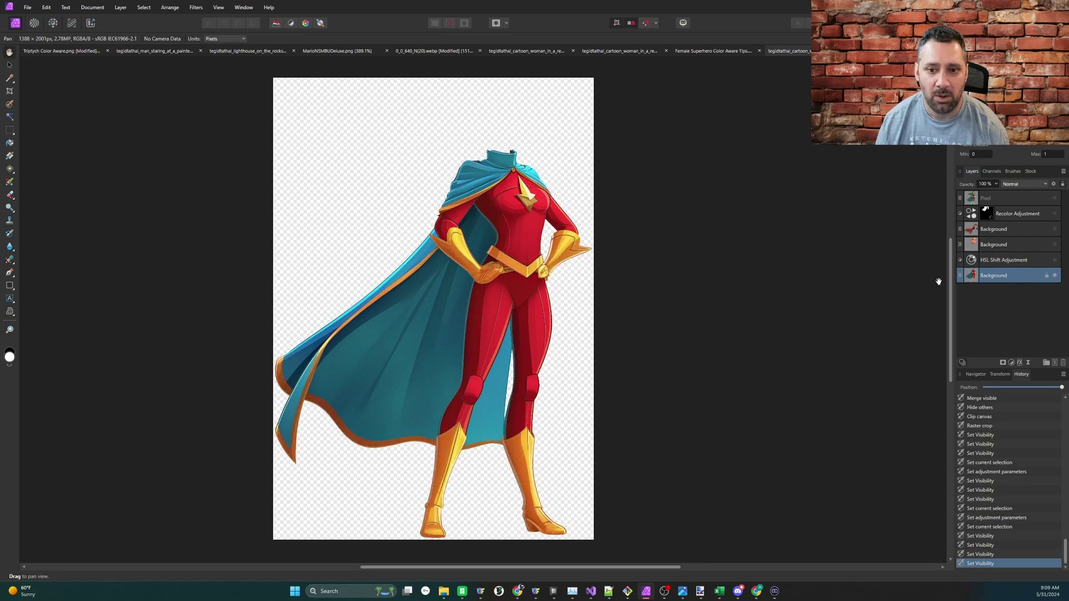
# Step: Show the head and hair layers again and re-enable the HSL Shift adjustment
pyautogui.click(1054, 245)
pyautogui.click(1054, 229)
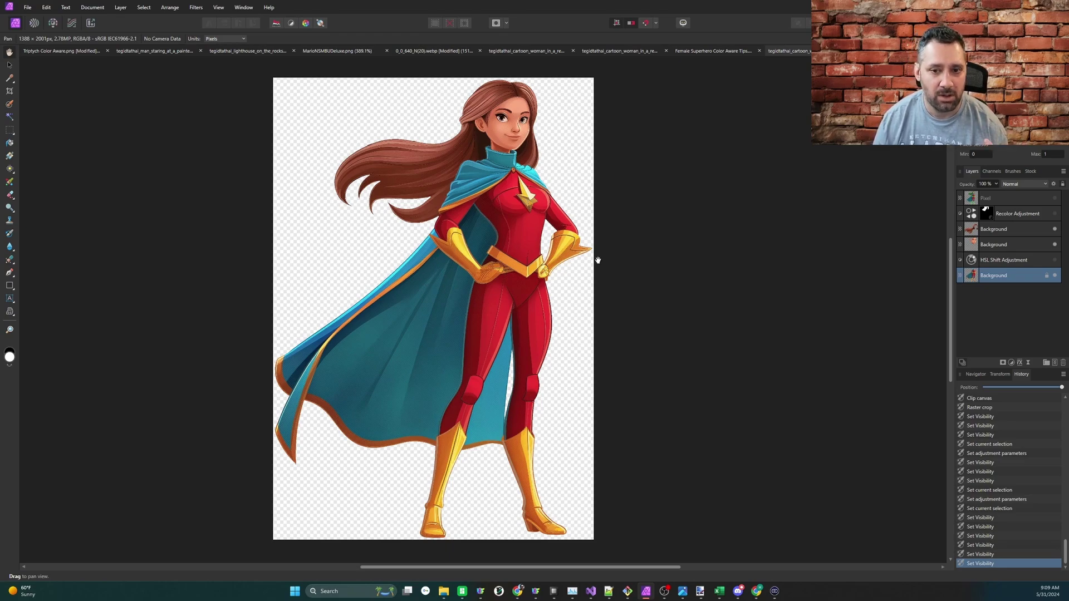
pyautogui.click(983, 262)
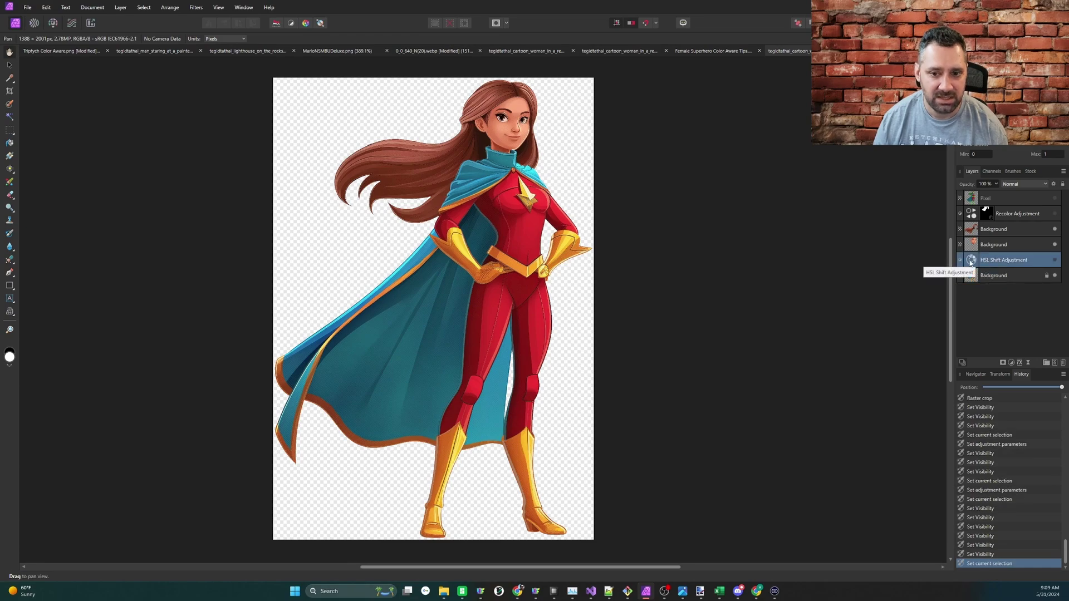
pyautogui.click(1054, 260)
# Step: Tune the yellow range's hue shift, set Luminosity Shift to 40%, and hide the head layer
pyautogui.doubleClick(972, 266)
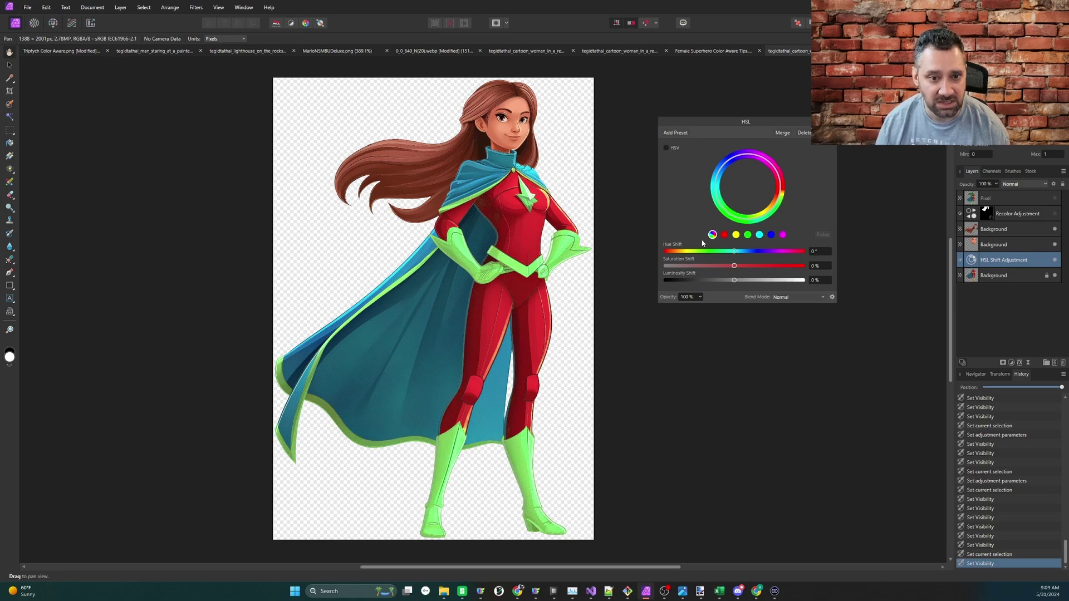
pyautogui.click(737, 236)
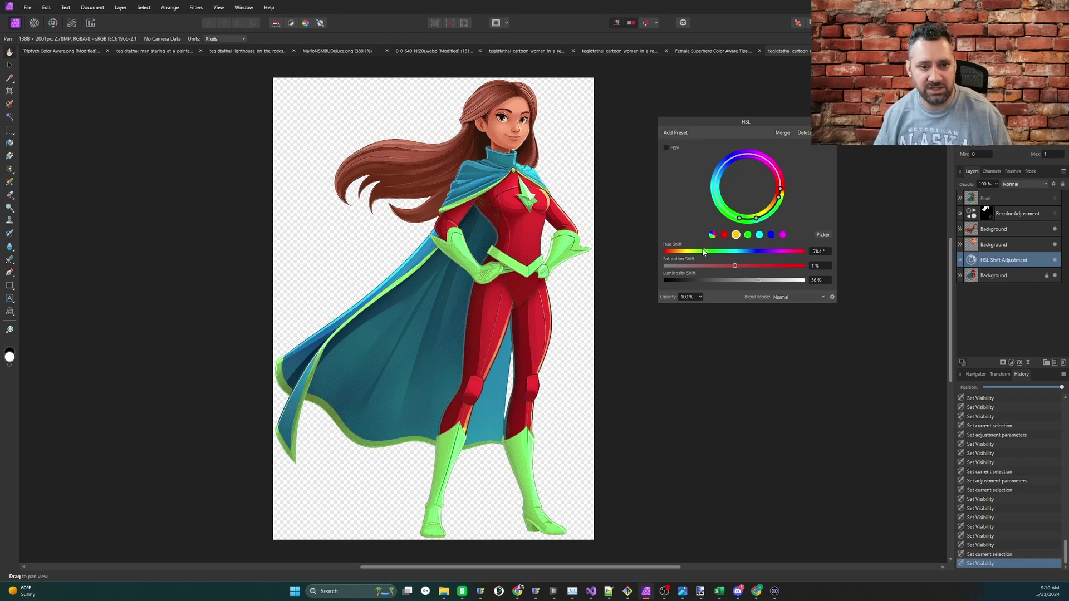
pyautogui.moveTo(703, 251)
pyautogui.mouseDown()
pyautogui.moveTo(792, 258)
pyautogui.moveTo(691, 260)
pyautogui.moveTo(708, 260)
pyautogui.mouseUp()
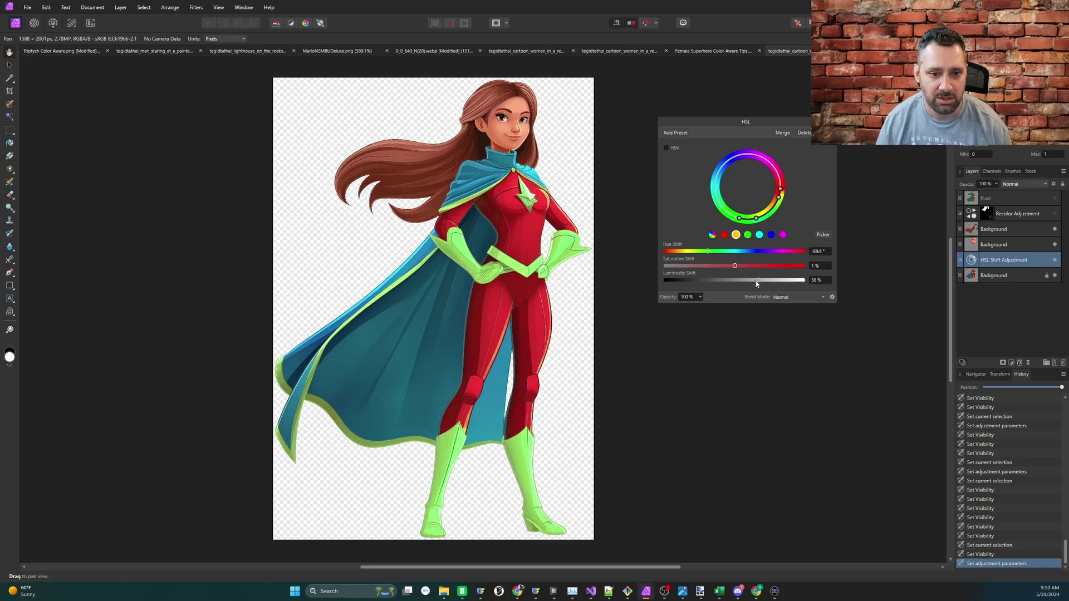
pyautogui.moveTo(758, 282)
pyautogui.mouseDown()
pyautogui.moveTo(690, 282)
pyautogui.moveTo(762, 281)
pyautogui.mouseUp()
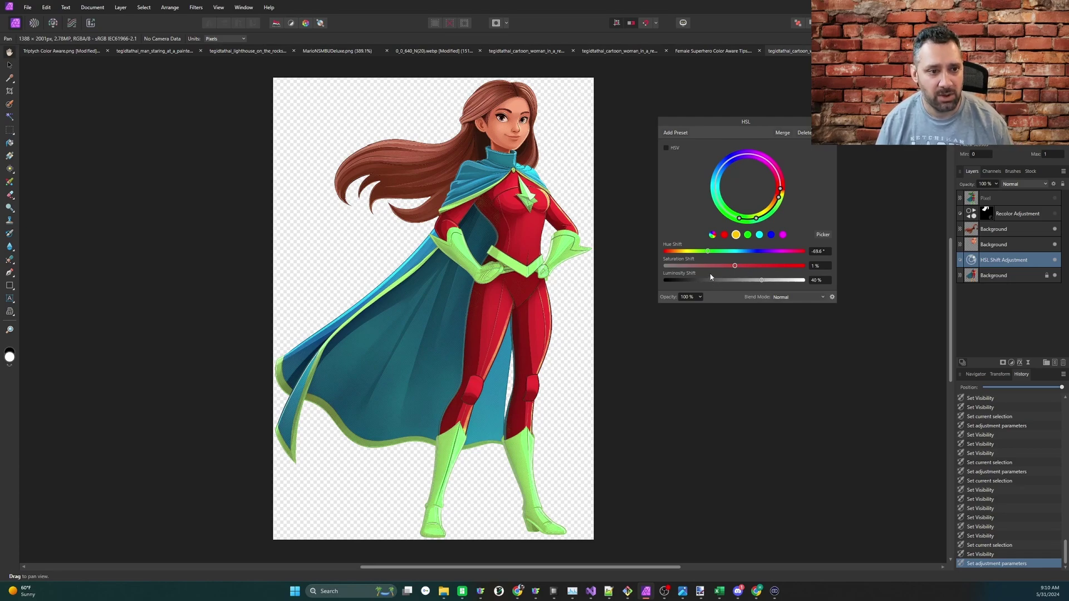
pyautogui.click(1054, 245)
pyautogui.click(1056, 245)
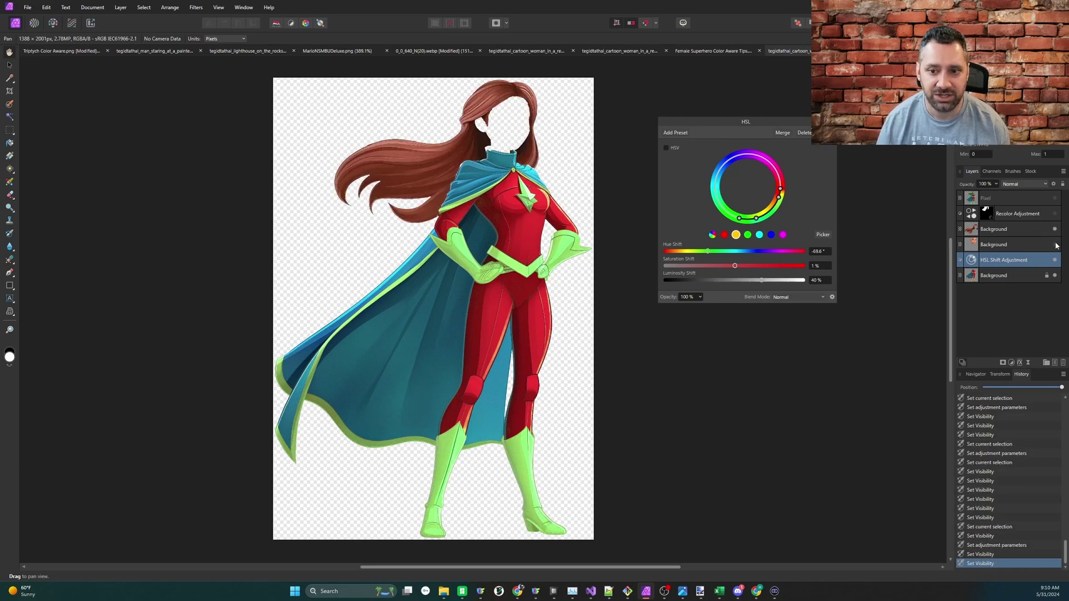
pyautogui.click(1055, 245)
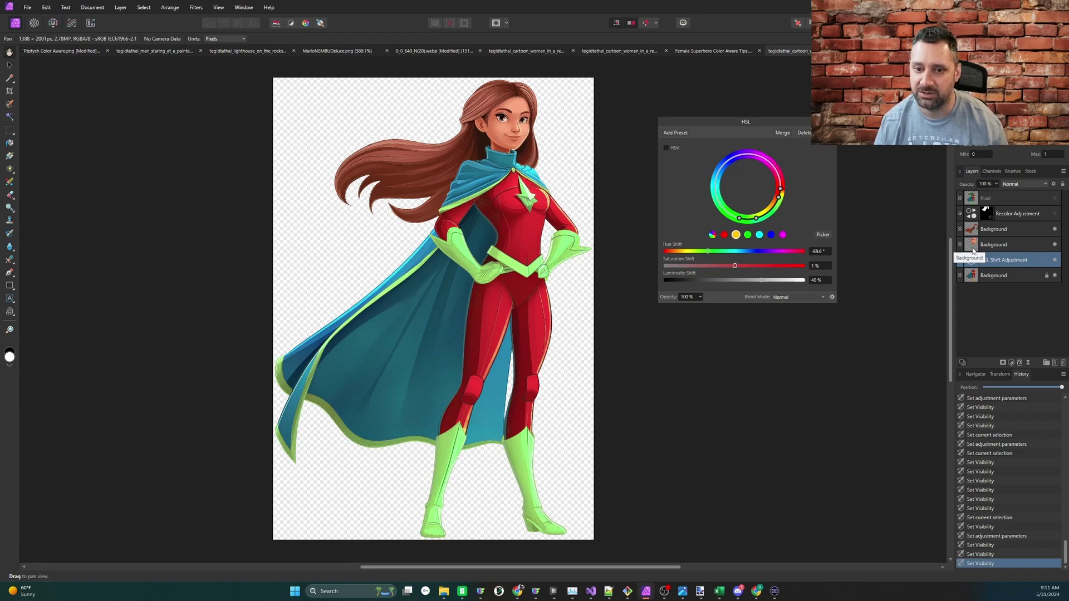
pyautogui.click(972, 250)
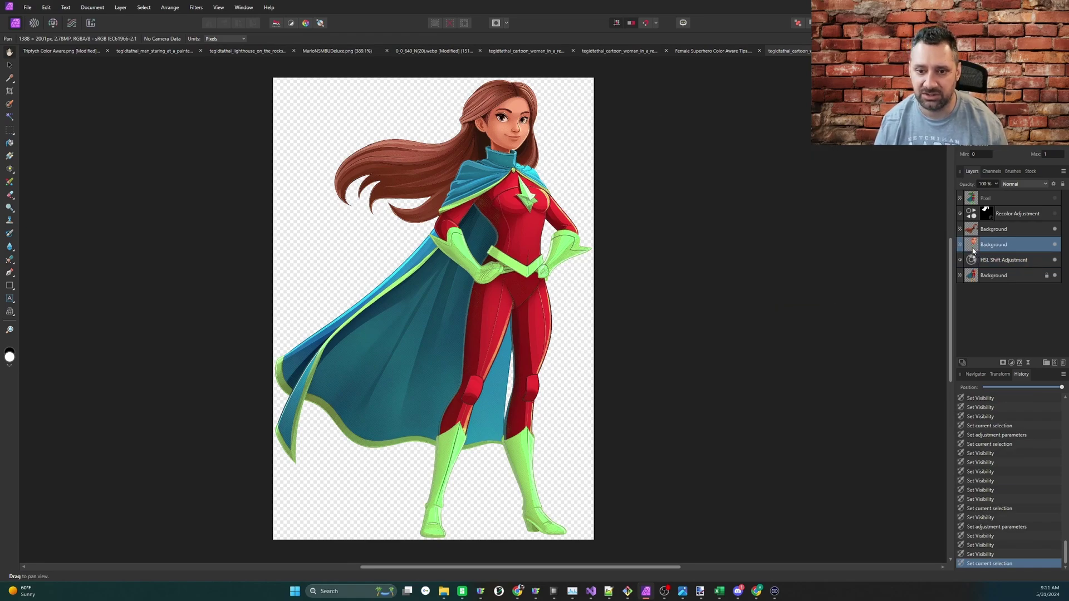
# Step: Brush a selection over the face and hairline on the Background layer, then deselect it
pyautogui.click(9, 105)
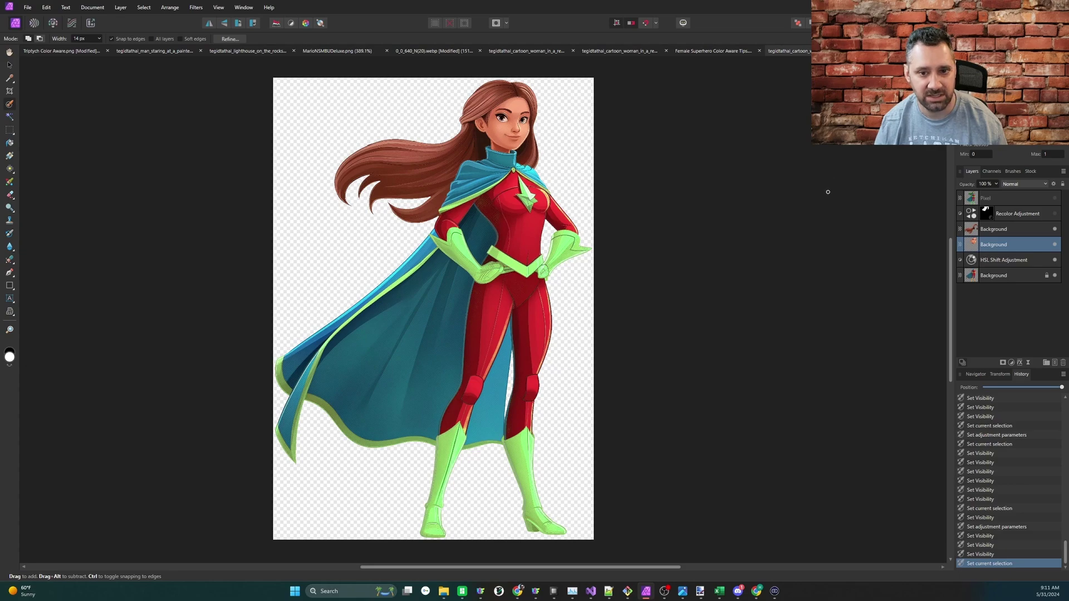
pyautogui.click(983, 273)
pyautogui.press(']')
pyautogui.press(']')
pyautogui.press(']')
pyautogui.press(']')
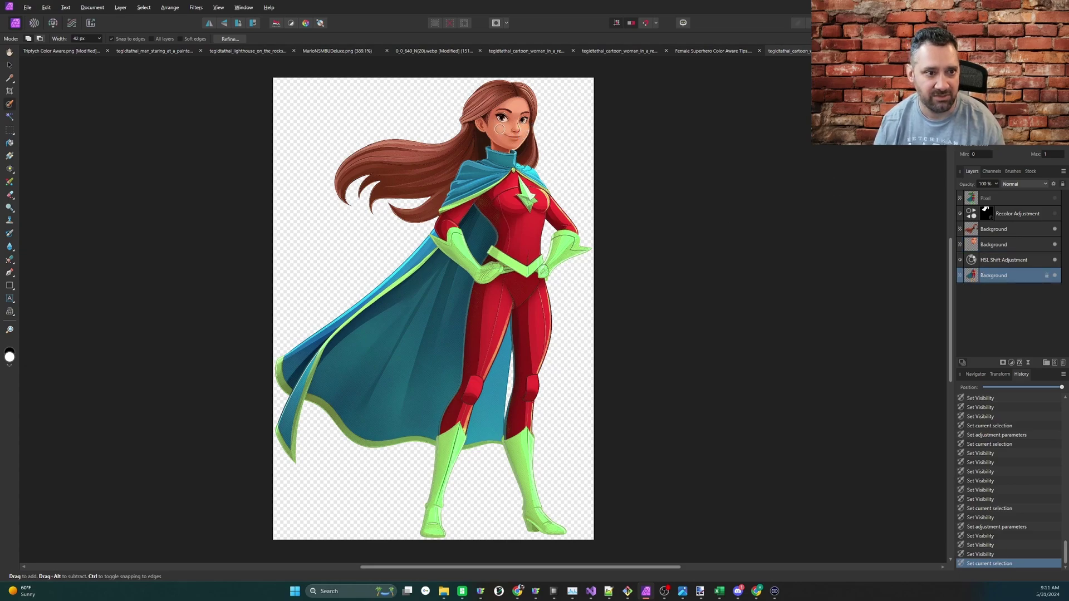
pyautogui.moveTo(500, 129)
pyautogui.mouseDown()
pyautogui.moveTo(501, 176)
pyautogui.moveTo(480, 126)
pyautogui.moveTo(486, 149)
pyautogui.mouseUp()
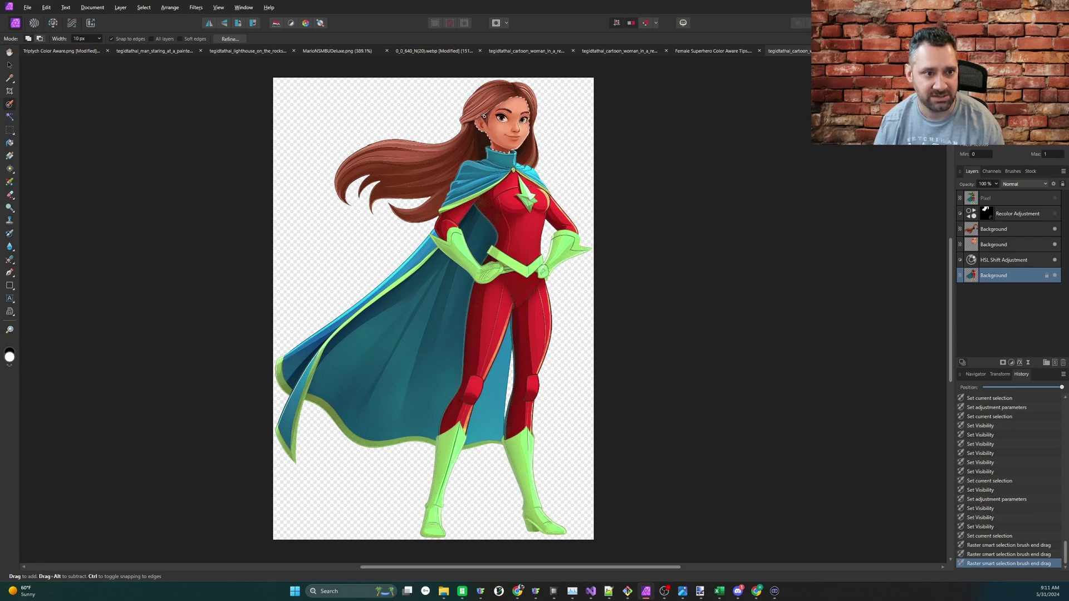
pyautogui.click(484, 116)
pyautogui.click(485, 116)
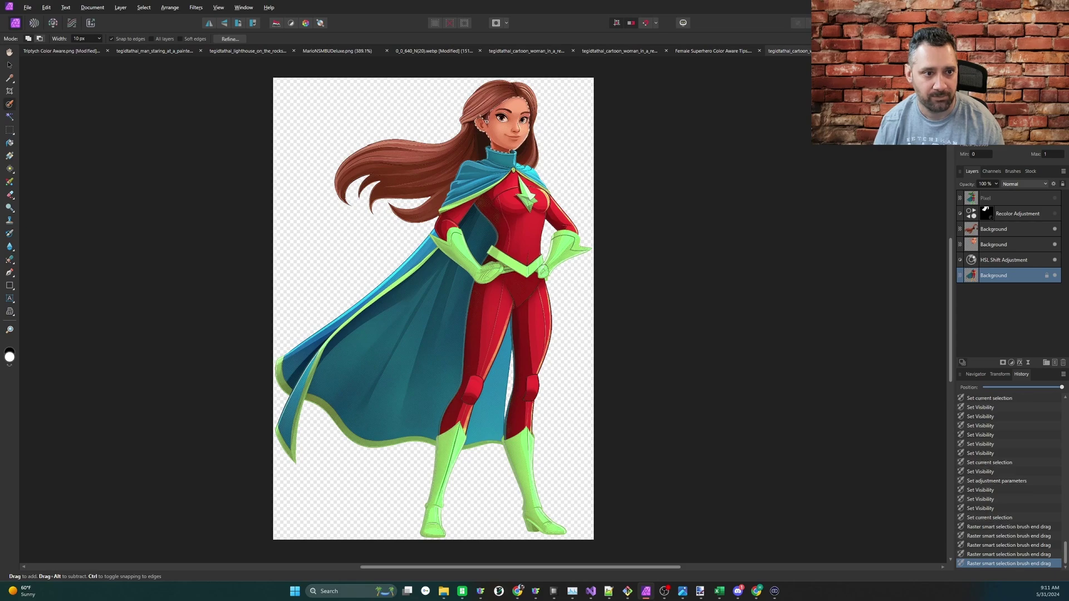
pyautogui.click(507, 102)
pyautogui.click(480, 120)
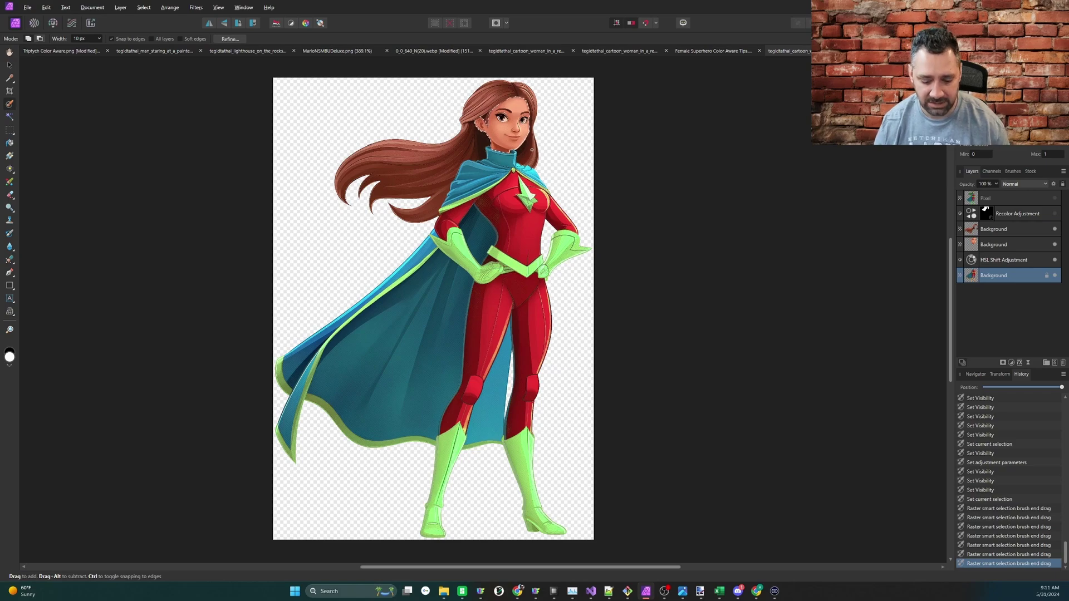
pyautogui.hotkey('ctrl', 'd')
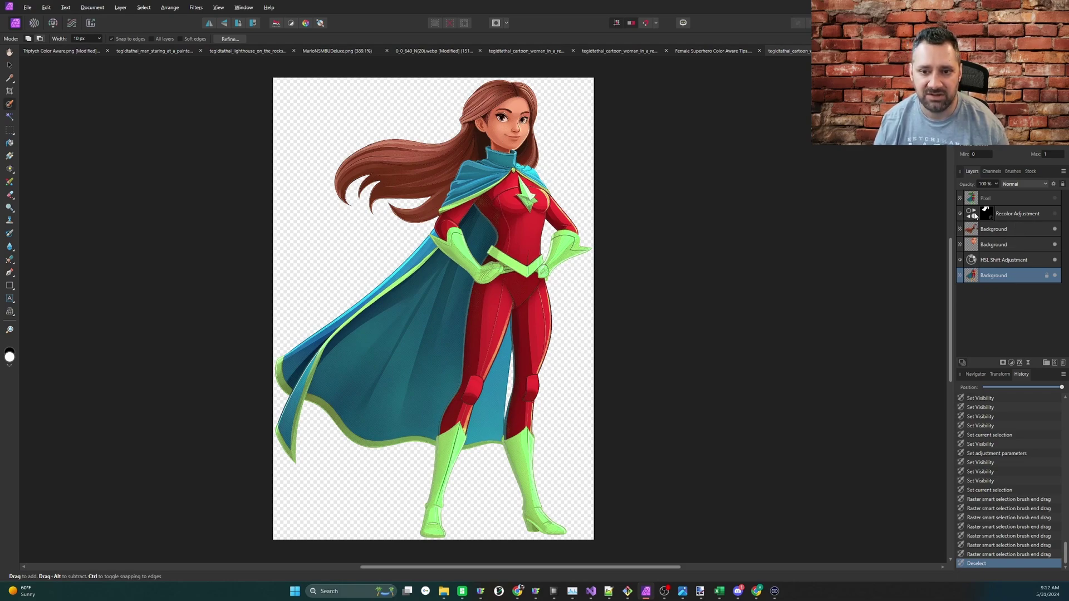
# Step: Set the hair Recolor to hue 112.7° and lightness -43%, then return to HueForge
pyautogui.doubleClick(975, 216)
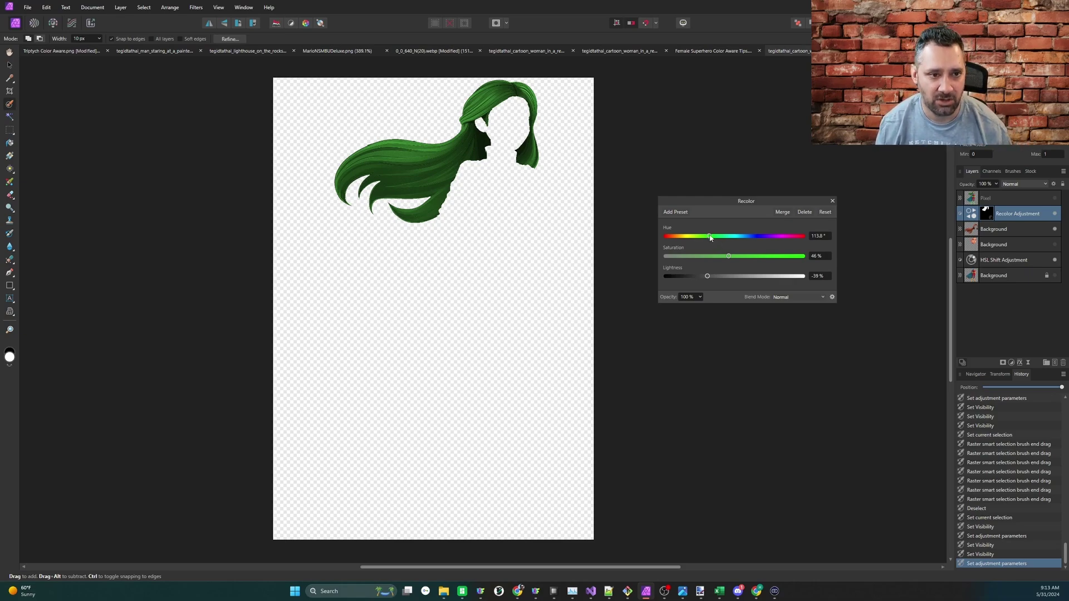
pyautogui.moveTo(709, 237)
pyautogui.mouseDown()
pyautogui.moveTo(699, 236)
pyautogui.moveTo(797, 240)
pyautogui.moveTo(714, 245)
pyautogui.mouseUp()
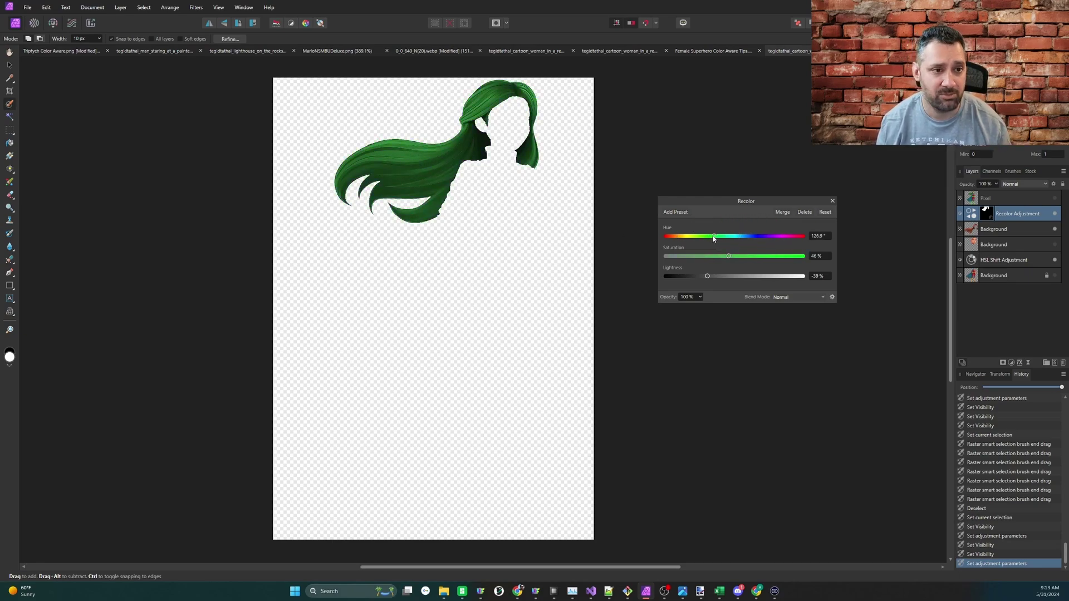
pyautogui.moveTo(715, 238); pyautogui.dragTo(708, 238)
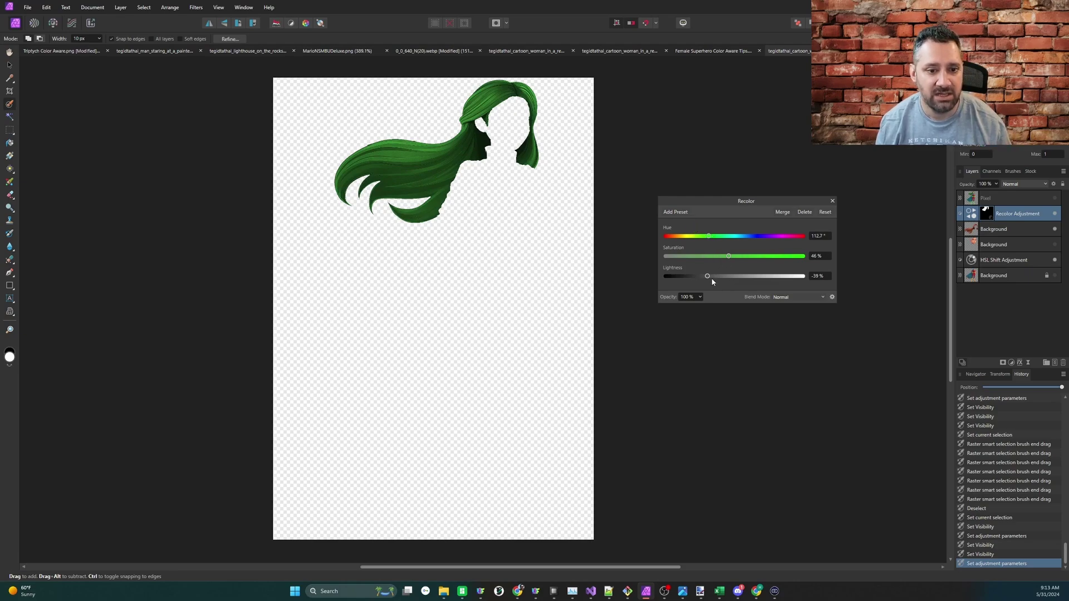
pyautogui.moveTo(708, 276); pyautogui.dragTo(705, 277)
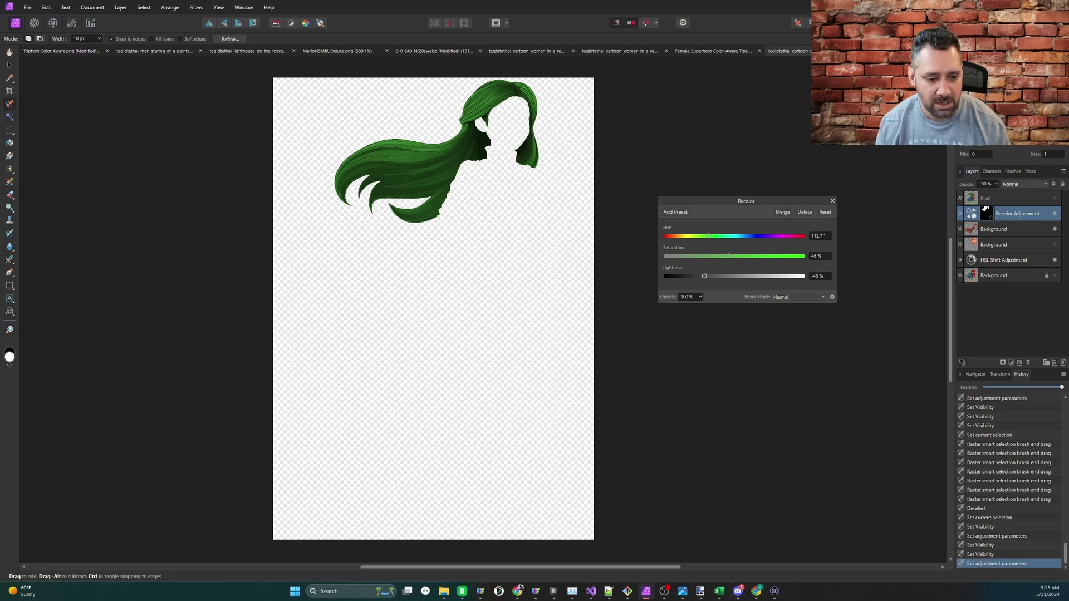
pyautogui.moveTo(481, 591)
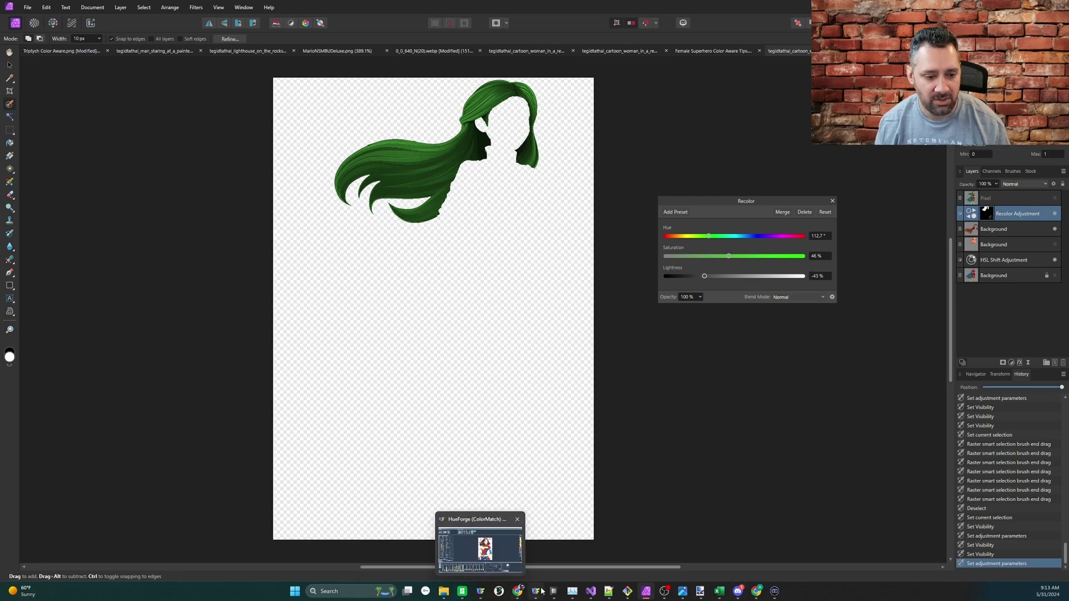
pyautogui.click(479, 559)
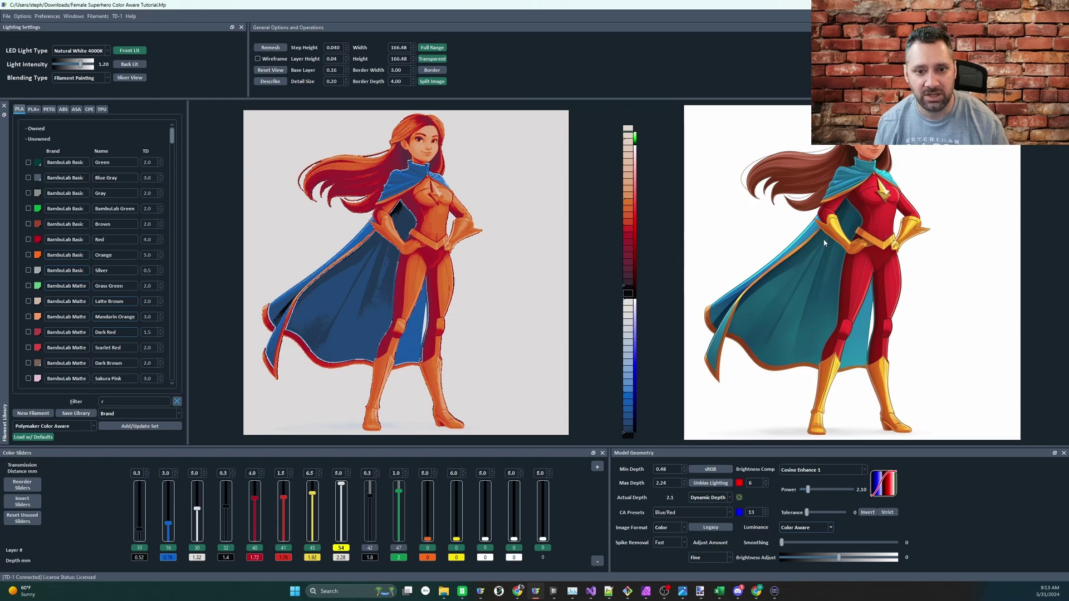
# Step: Bring the superhero HueForge project forward, showing the orange-and-red preview beside the original
pyautogui.moveTo(805, 180)
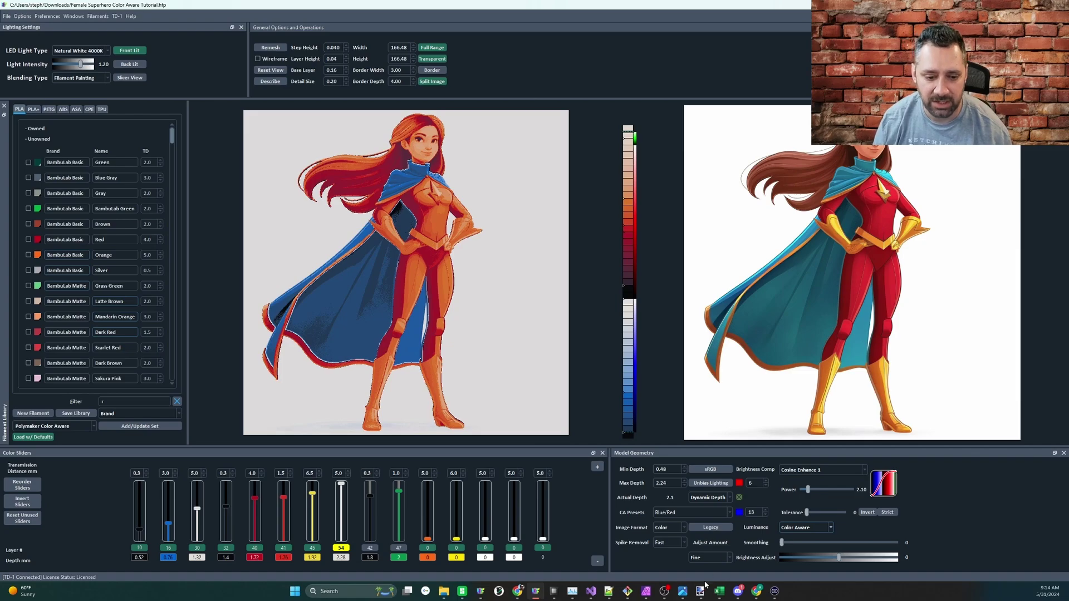
# Step: In Affinity Photo, show the face, full-body and pixel layers again
pyautogui.click(647, 593)
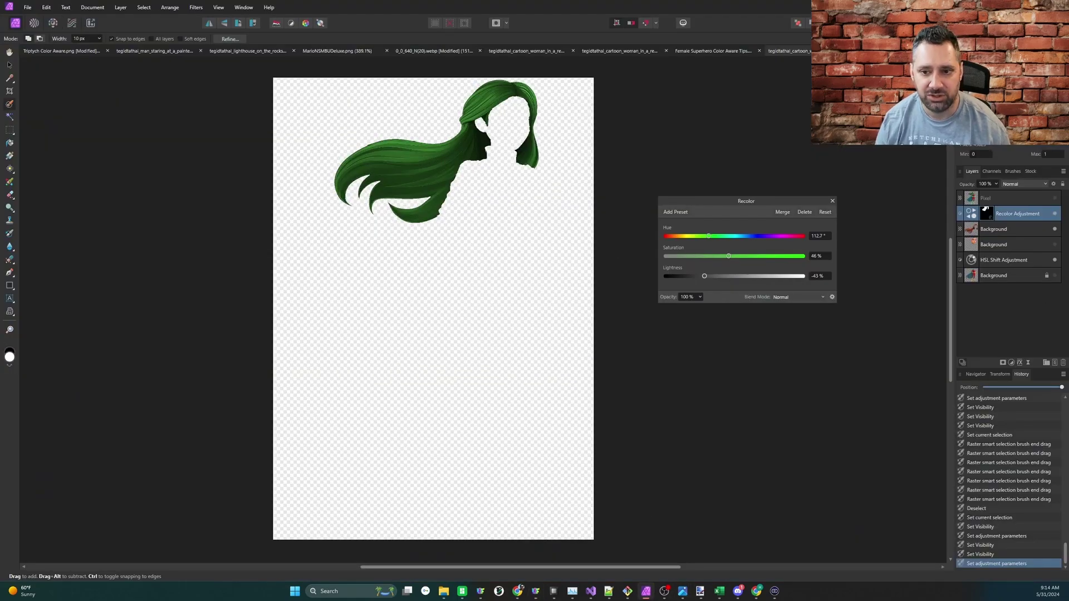
pyautogui.click(1054, 245)
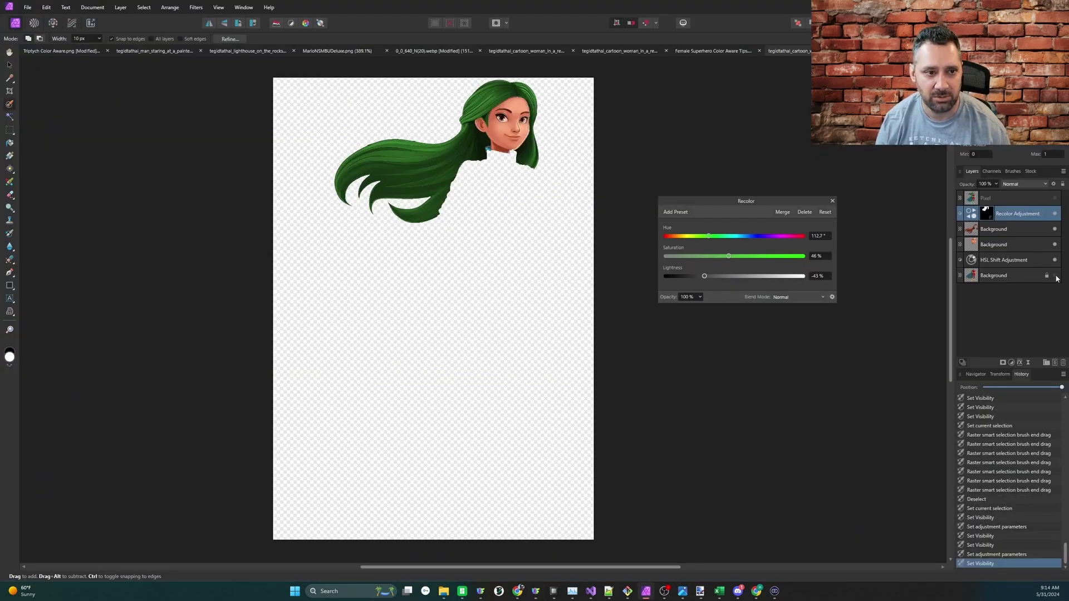
pyautogui.click(1055, 276)
pyautogui.click(1056, 198)
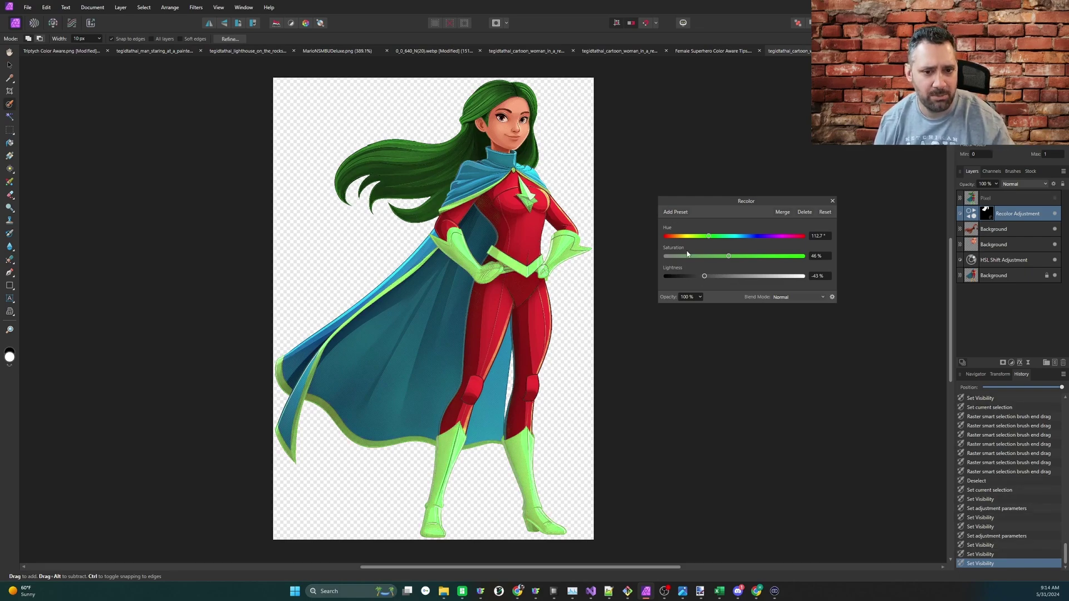
# Step: Raise the Recolor lightness to -30% to brighten the green hair slightly
pyautogui.moveTo(704, 276)
pyautogui.mouseDown()
pyautogui.moveTo(744, 277)
pyautogui.moveTo(715, 279)
pyautogui.mouseUp()
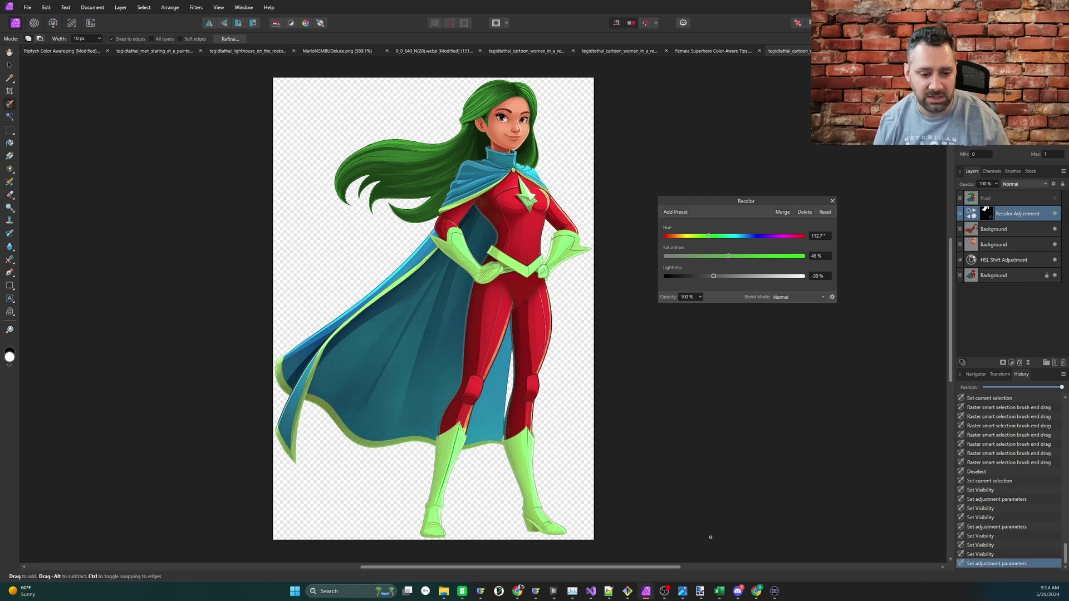
pyautogui.moveTo(535, 591)
pyautogui.click(510, 551)
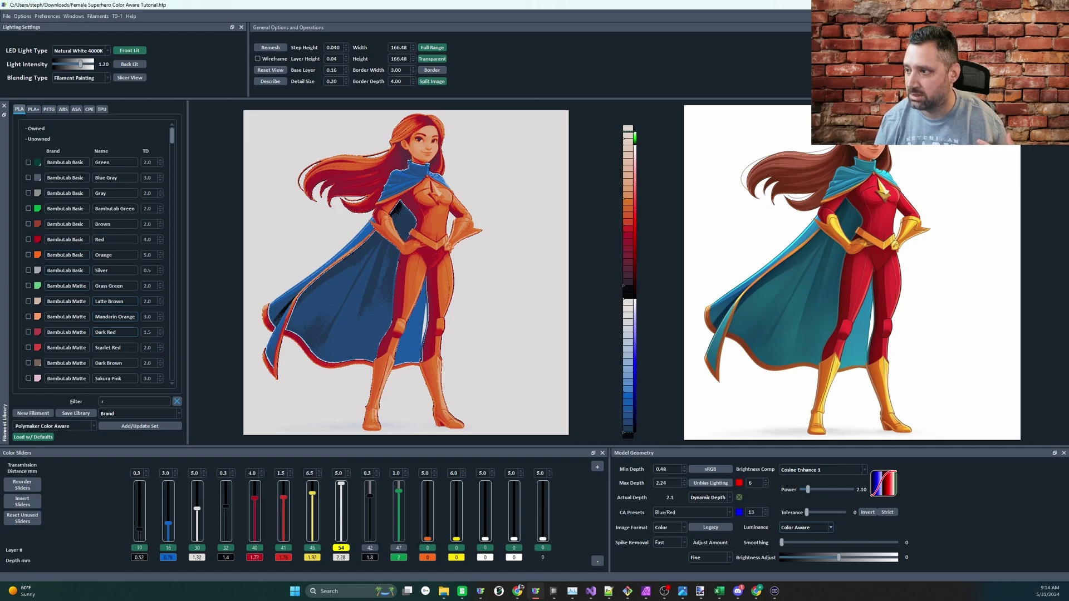
# Step: Close the current HueForge project, discarding its unsaved changes
pyautogui.hotkey('ctrl', 'o')
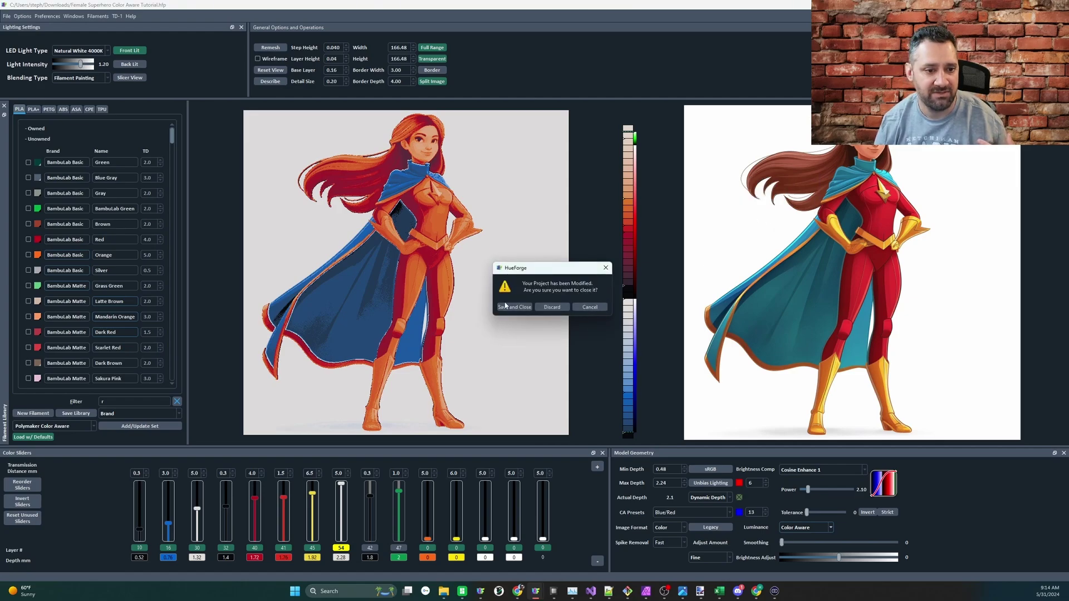
pyautogui.click(552, 306)
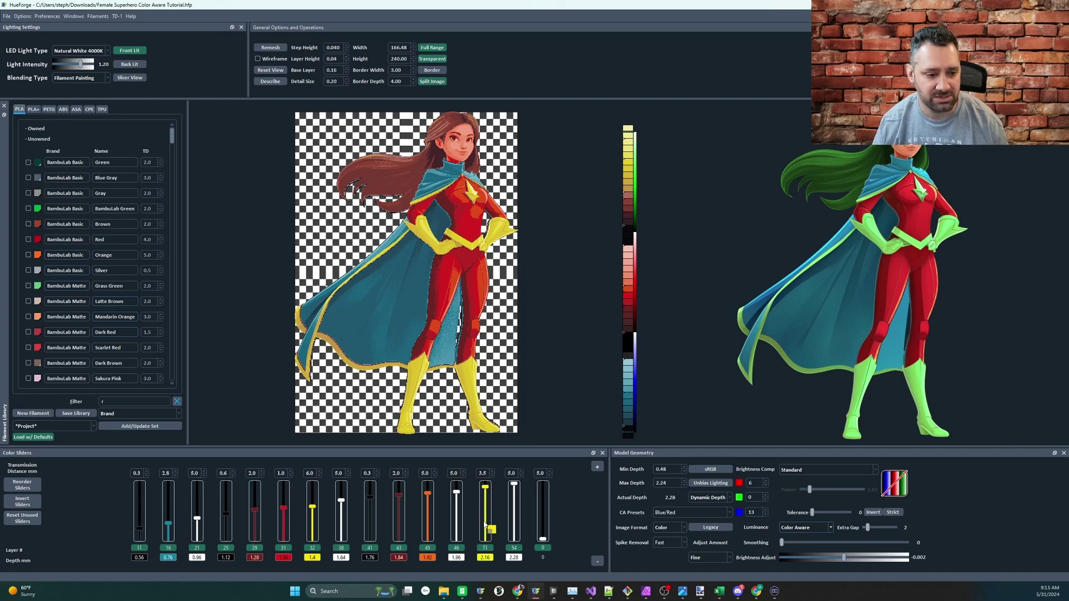
# Step: Place a TD 6.0 yellow filament on the color slider at layer 51
pyautogui.moveTo(486, 525); pyautogui.dragTo(486, 524)
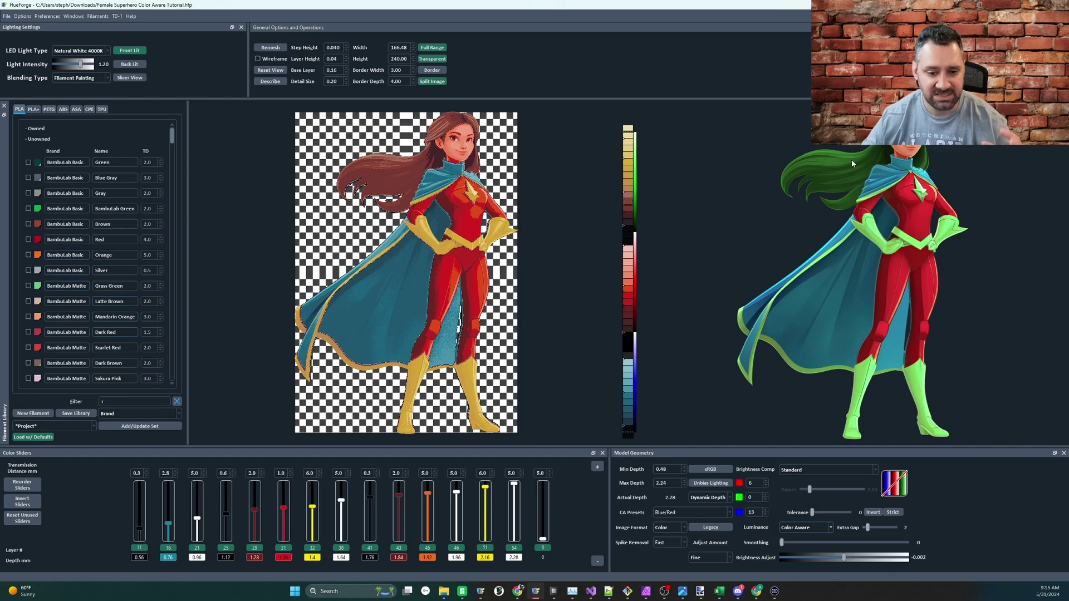
pyautogui.moveTo(852, 163)
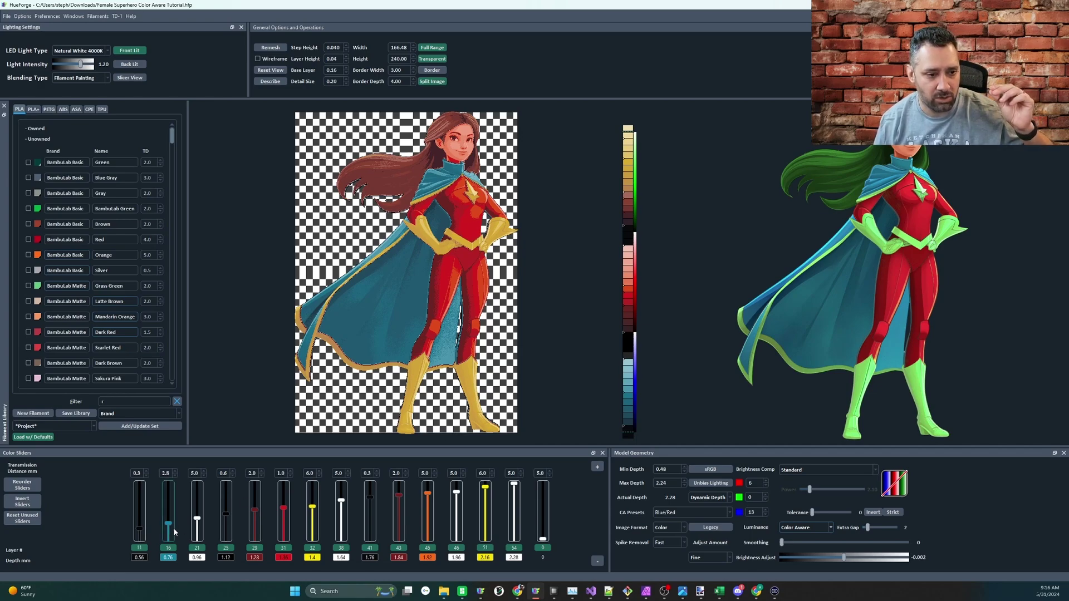
# Step: Move the blue filament's start to layer 17 (0.8 mm) and tilt the preview to check it
pyautogui.press('Up')
pyautogui.moveTo(421, 395); pyautogui.dragTo(374, 291)
pyautogui.scroll(3, 374, 291)
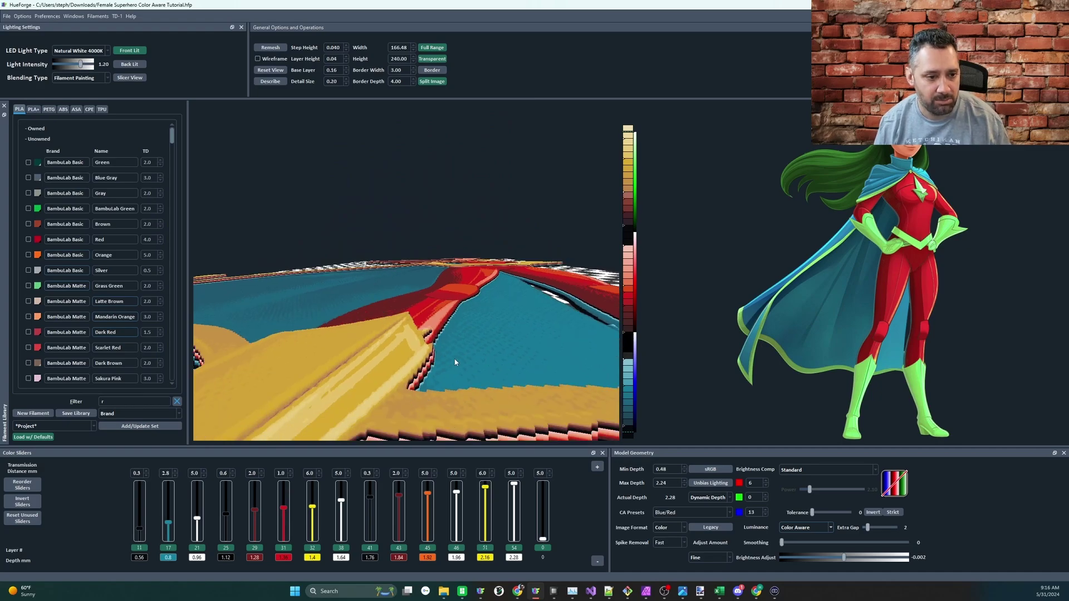
pyautogui.moveTo(470, 349); pyautogui.dragTo(504, 432)
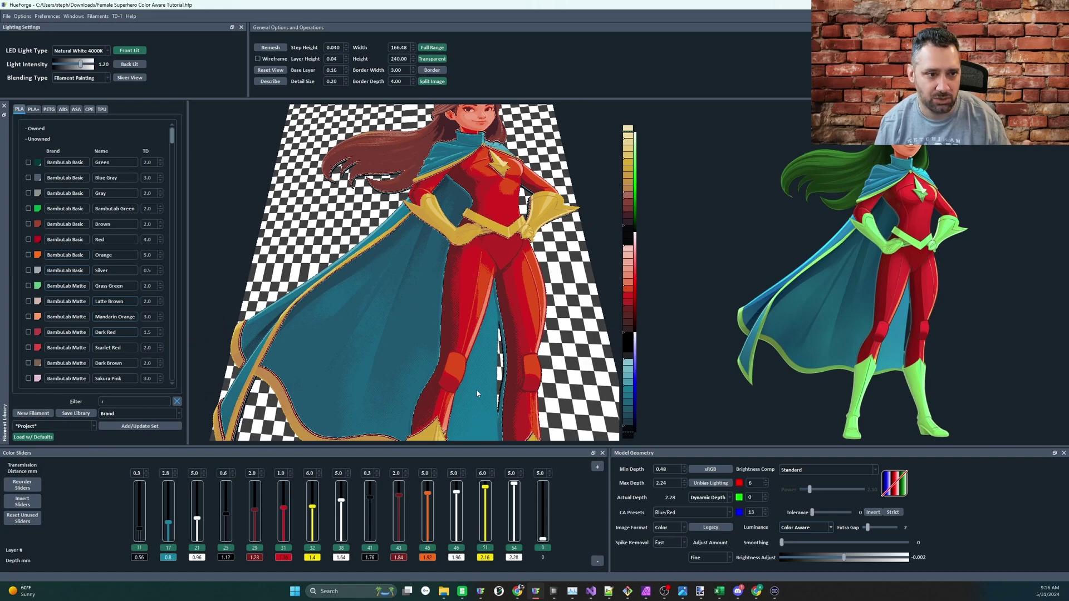
# Step: Inspect the legs, cape and belt in 3D, then return to a flat front view
pyautogui.moveTo(465, 410); pyautogui.dragTo(454, 299)
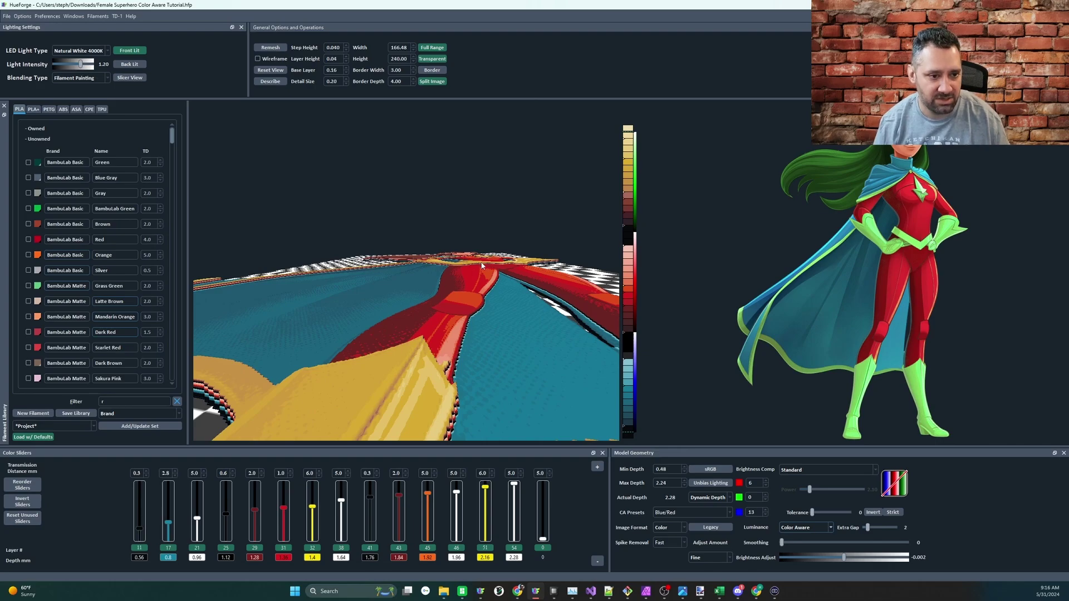
pyautogui.moveTo(482, 266); pyautogui.dragTo(474, 243)
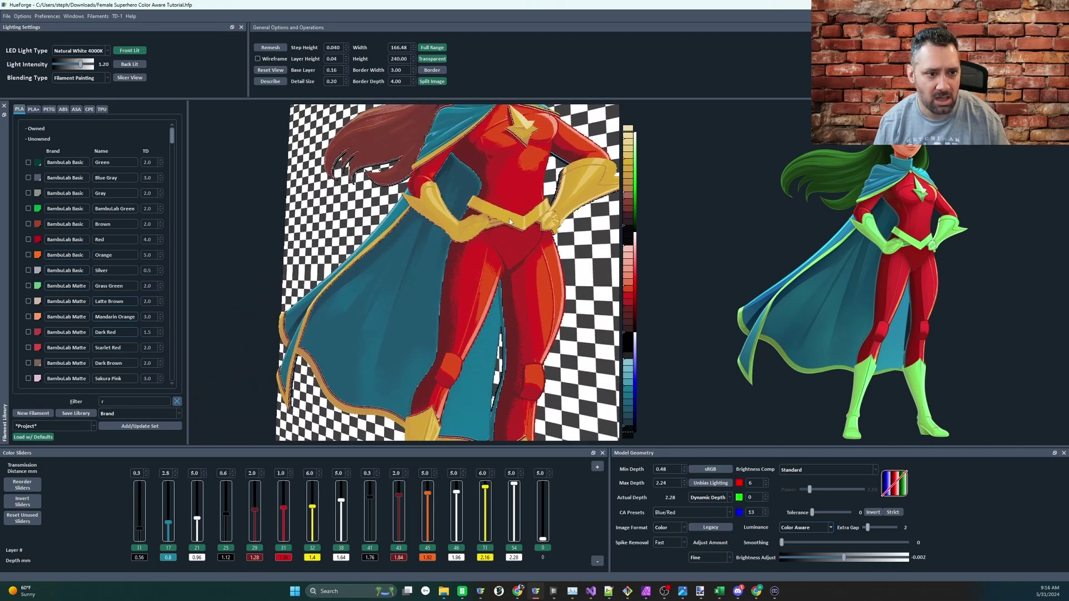
pyautogui.moveTo(581, 220); pyautogui.dragTo(420, 264)
pyautogui.scroll(3, 449, 343)
pyautogui.scroll(-4, 449, 346)
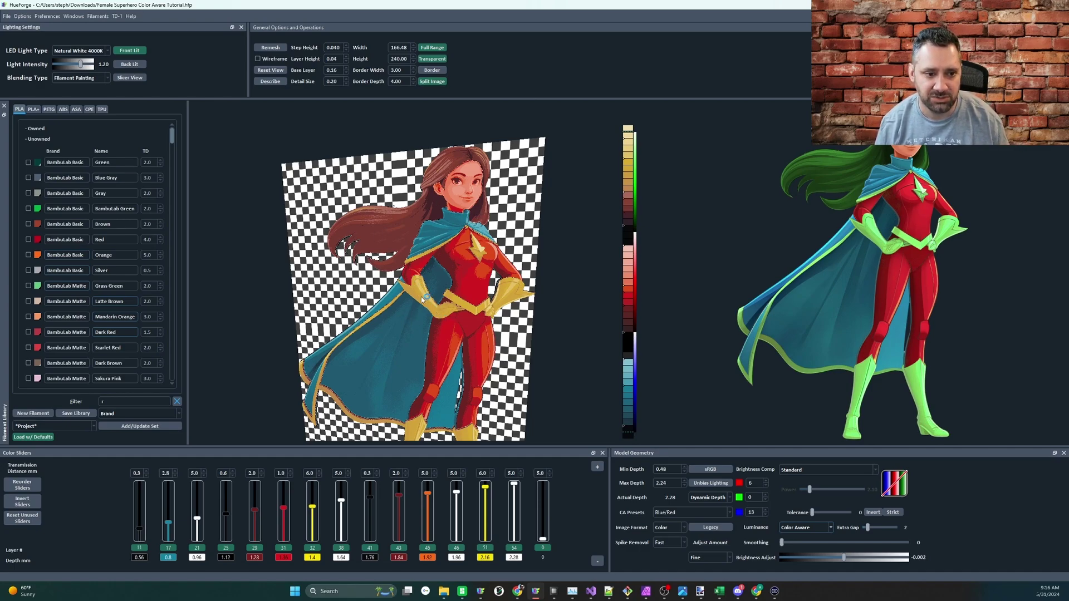
pyautogui.click(270, 71)
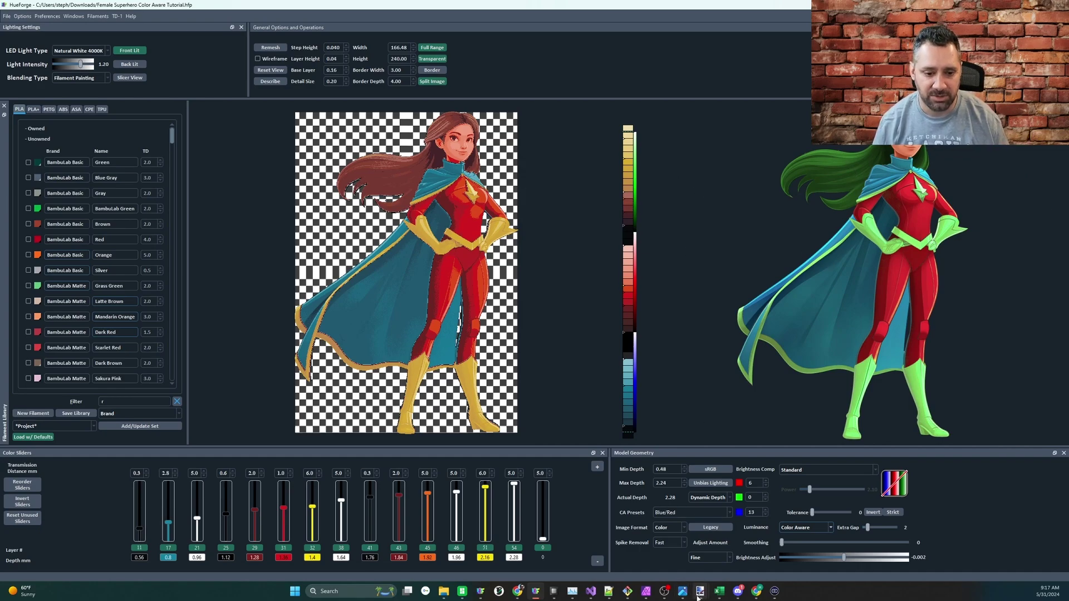
pyautogui.moveTo(683, 591)
pyautogui.click(712, 549)
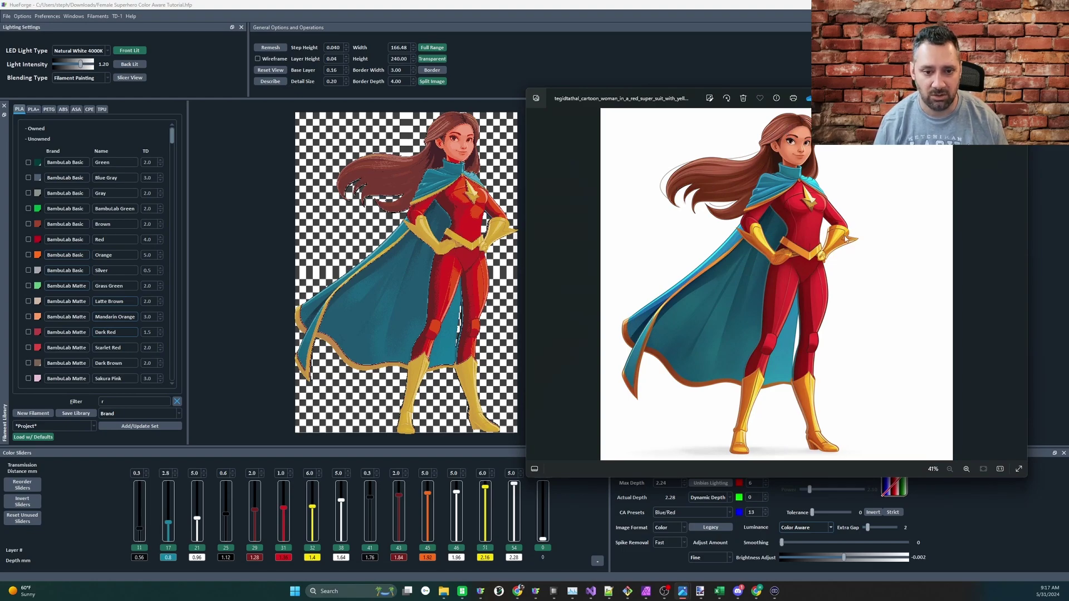
pyautogui.hotkey('alt', 'Tab')
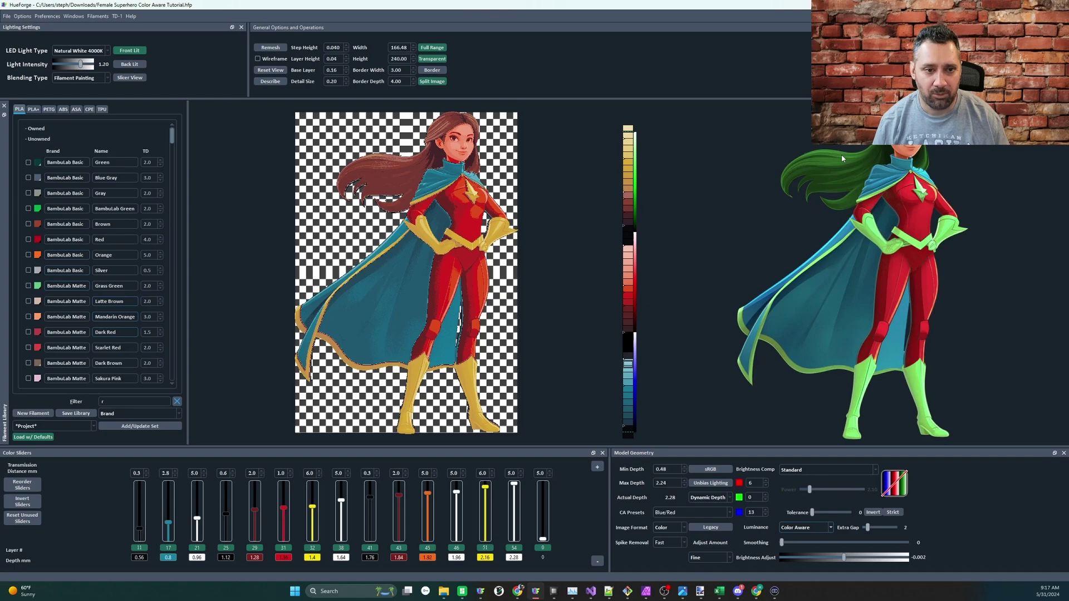